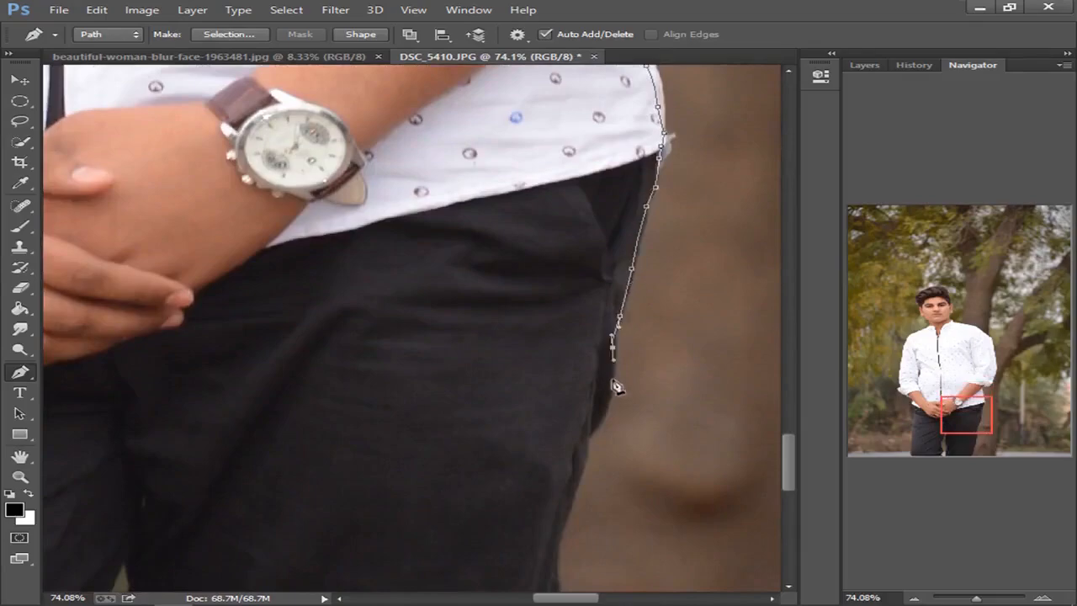
- Continue the pen path down the outer edge of the trouser leg on the watch side
left_click(574, 492)
left_click(563, 528)
left_click_drag(961, 424, 956, 478)
left_click(633, 303)
left_click(620, 346)
left_click(615, 380)
left_click(612, 409)
left_click(600, 447)
left_click(591, 481)
left_click(582, 508)
left_click(568, 575)
- Extend the path along the lower part of the trousers and around the gap between the man's legs
left_click_drag(957, 599, 976, 599)
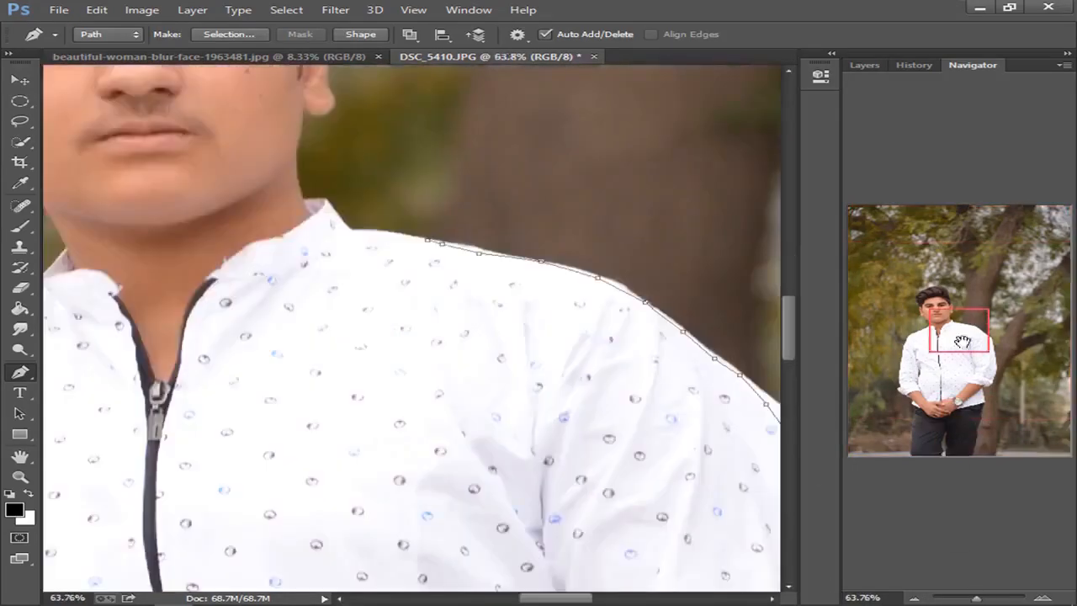
left_click_drag(966, 373, 941, 435)
scroll(573, 398, "down", 5)
left_click(480, 331)
left_click(485, 306)
left_click(490, 287)
left_click(492, 274)
left_click(479, 255)
left_click(476, 164)
left_click(485, 121)
left_click(480, 89)
left_click(416, 254)
left_click(445, 309)
left_click(436, 344)
left_click(416, 354)
left_click(423, 364)
left_click(441, 390)
- Trace the path up the outer edge of the other trouser leg
left_click(88, 390)
left_click(66, 380)
left_click(58, 313)
left_click(59, 255)
left_click(65, 211)
left_click(71, 154)
left_click(71, 123)
left_click(71, 90)
- Continue the path from the hip up past the shirt hem and along the man's forearm
left_click_drag(942, 448, 931, 413)
left_click(220, 459)
left_click(214, 434)
left_click(218, 398)
left_click(235, 345)
left_click(236, 304)
left_click(243, 281)
left_click(241, 238)
left_click(254, 203)
left_click(156, 80)
left_click(289, 315)
- Trace the path around the rolled cuff and up the lower sleeve of the same arm
left_click_drag(938, 408, 873, 379)
left_click(257, 299)
left_click(227, 281)
left_click(205, 262)
left_click(196, 241)
left_click(196, 230)
left_click(217, 172)
left_click(211, 113)
left_click(208, 80)
- Continue the path up the upper sleeve and across the shoulder toward the shirt collar
left_click_drag(349, 343, 351, 328)
left_click_drag(362, 266, 363, 254)
left_click_drag(369, 213, 380, 146)
left_click_drag(389, 93, 391, 85)
left_click_drag(887, 380, 890, 353)
left_click_drag(371, 371, 376, 360)
left_click_drag(398, 318, 404, 306)
left_click_drag(416, 293, 458, 270)
left_click_drag(513, 250, 528, 244)
left_click_drag(607, 204, 629, 194)
left_click(673, 154)
- Trace the path from the collar up the neck and jaw and around the adjacent ear
left_click_drag(890, 340, 891, 328)
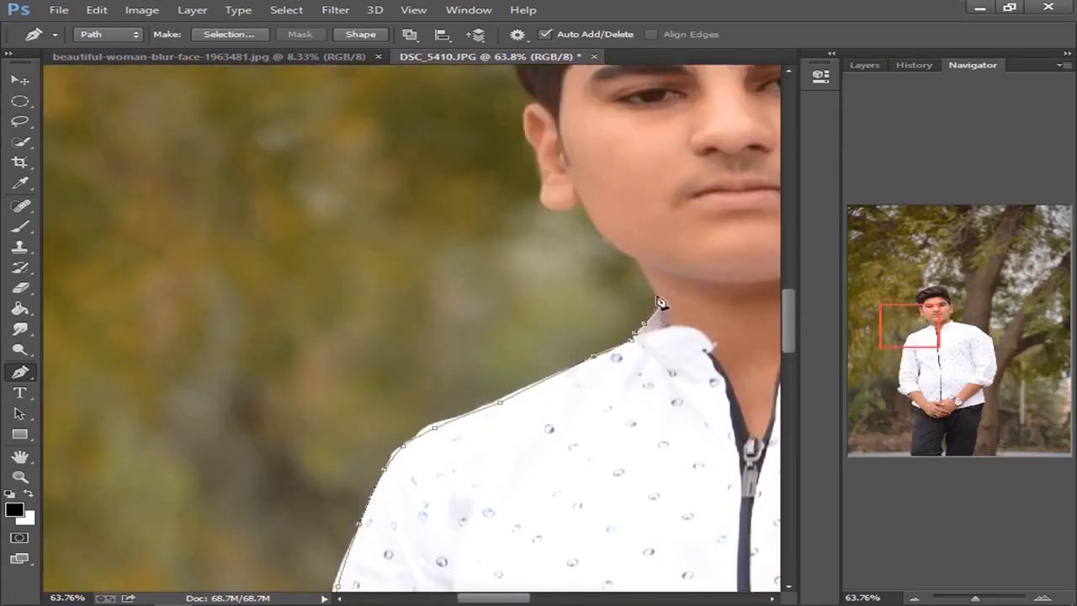
left_click_drag(975, 598, 982, 600)
left_click_drag(927, 331, 923, 328)
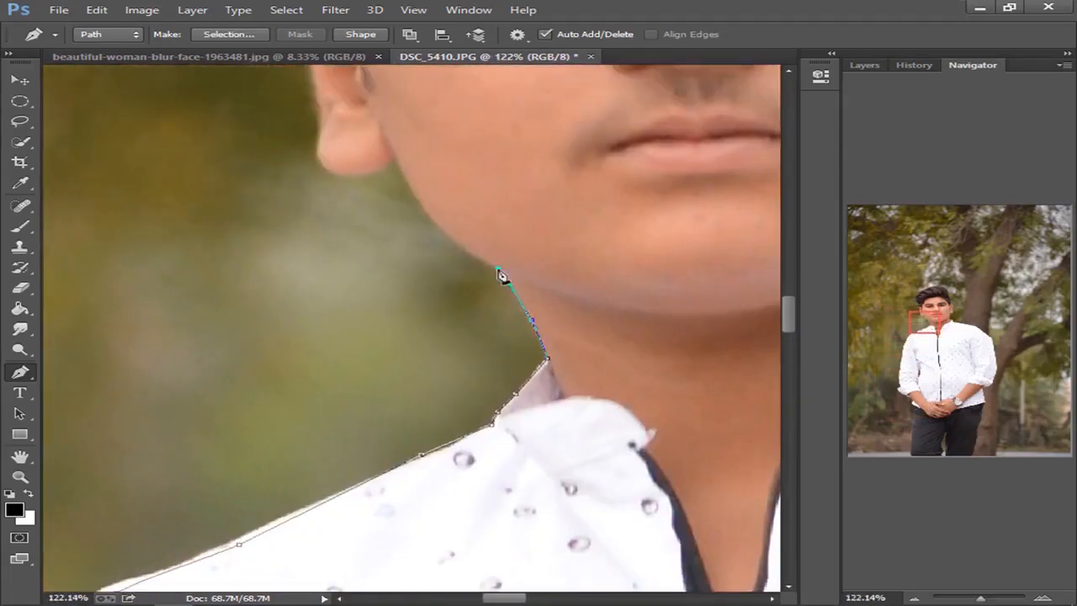
left_click_drag(421, 208, 434, 236)
left_click_drag(930, 319, 913, 292)
left_click(319, 171)
left_click(284, 157)
left_click(278, 137)
left_click(272, 115)
left_click(255, 92)
- Outline the side and top of the man's hair with curved path segments
left_click_drag(458, 449, 460, 431)
left_click_drag(544, 331, 606, 287)
left_click_drag(643, 266, 660, 260)
left_click_drag(686, 251, 710, 242)
left_click_drag(923, 293, 940, 291)
left_click_drag(332, 288, 347, 277)
left_click_drag(384, 260, 402, 254)
left_click_drag(488, 241, 515, 239)
left_click_drag(552, 238, 569, 237)
left_click_drag(736, 252, 749, 260)
left_click_drag(761, 273, 772, 283)
- Bring the path down the far side of the hair and around the top of the second ear
left_click_drag(938, 291, 949, 296)
left_click_drag(574, 227, 583, 236)
left_click_drag(594, 272, 597, 289)
left_click(597, 324)
left_click(590, 347)
left_click_drag(649, 533, 694, 574)
left_click(646, 501, "alt")
left_click(647, 553)
left_click(651, 555)
- Finish the path around the earlobe, neck and collar, and close it at the starting shoulder
left_click_drag(941, 295, 942, 309)
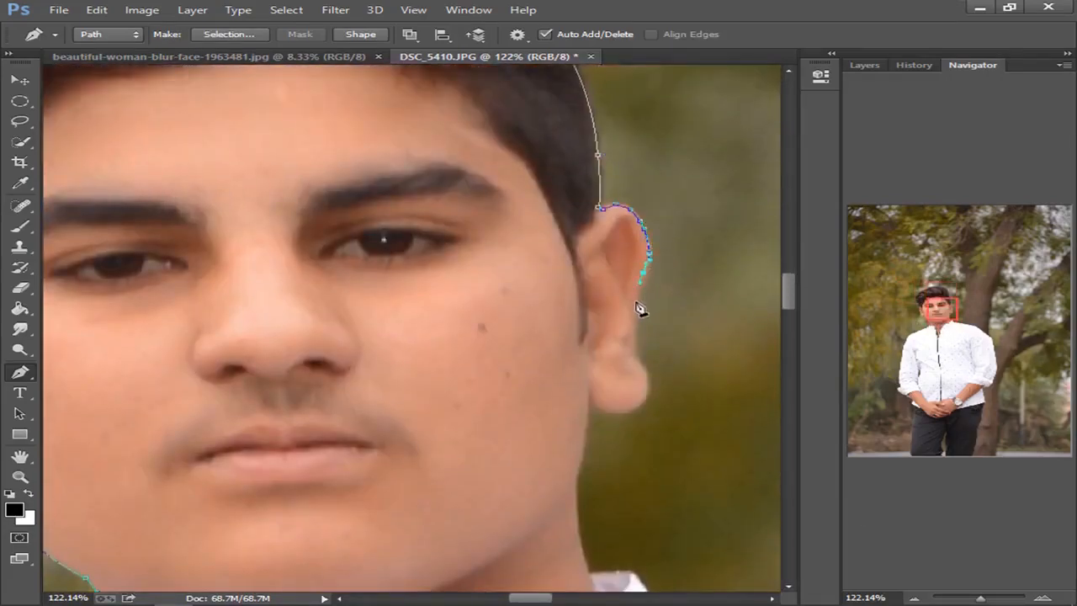
left_click(644, 391)
left_click(615, 411)
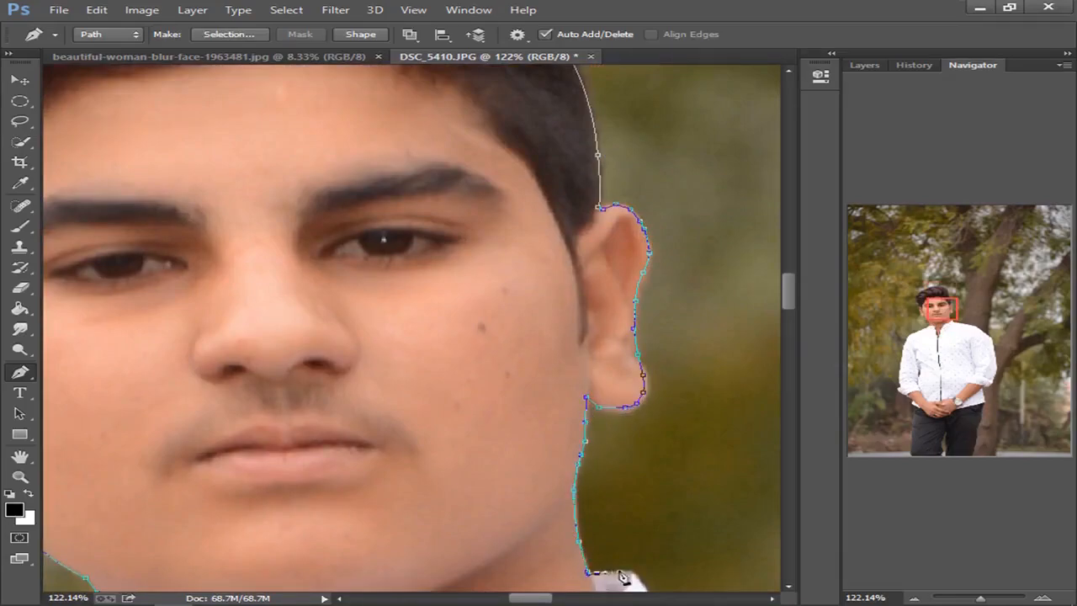
left_click_drag(941, 312, 947, 324)
left_click(645, 332)
left_click(705, 341)
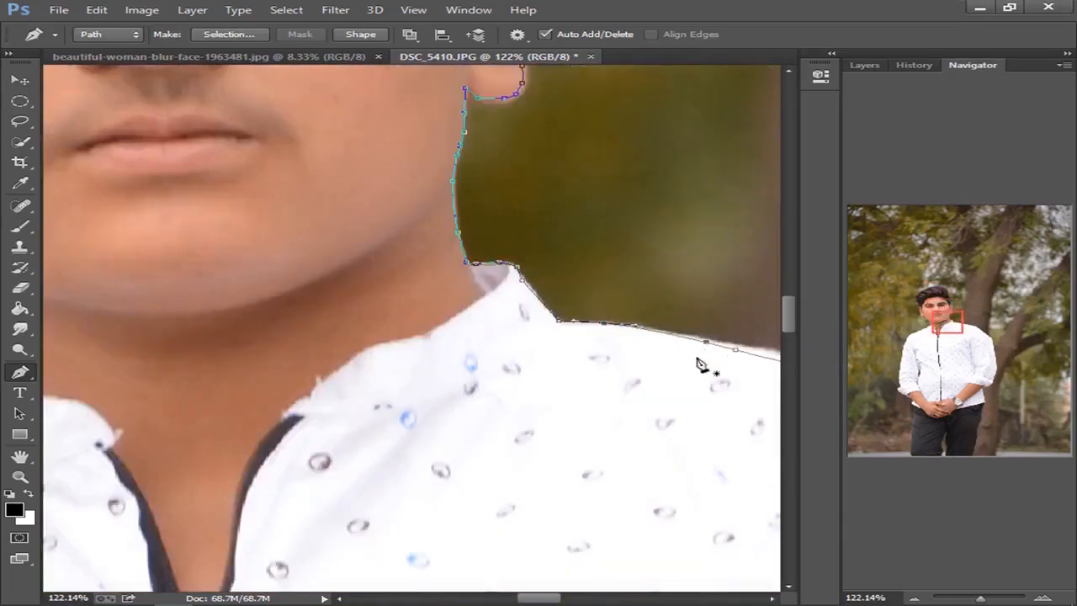
- Convert the closed path around the man into a new anti-aliased selection with a 1.1-pixel feather radius
right_click(631, 367)
left_click(681, 298)
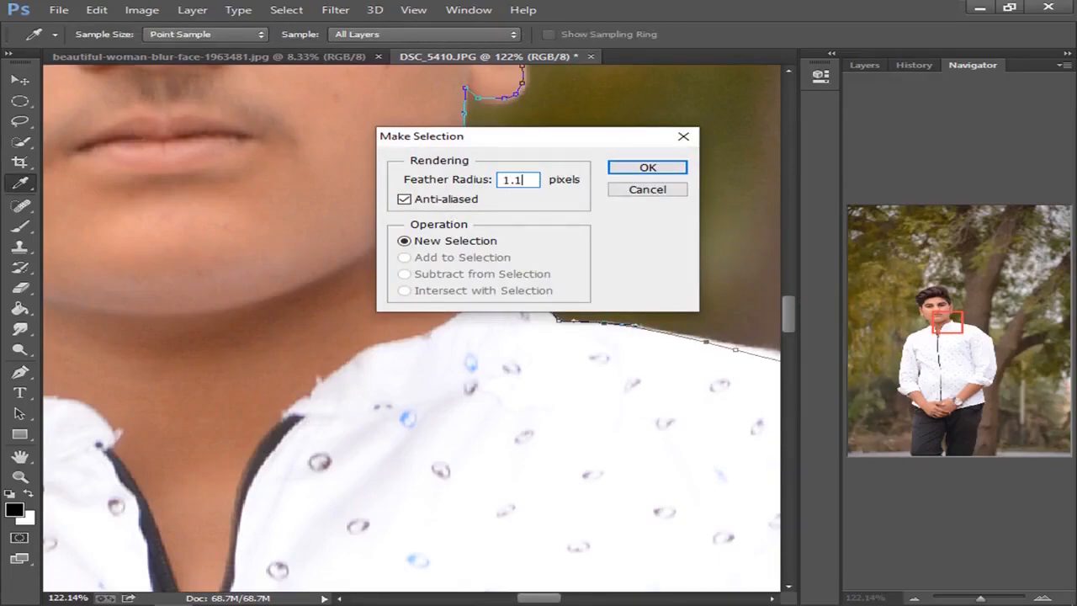
left_click(670, 179)
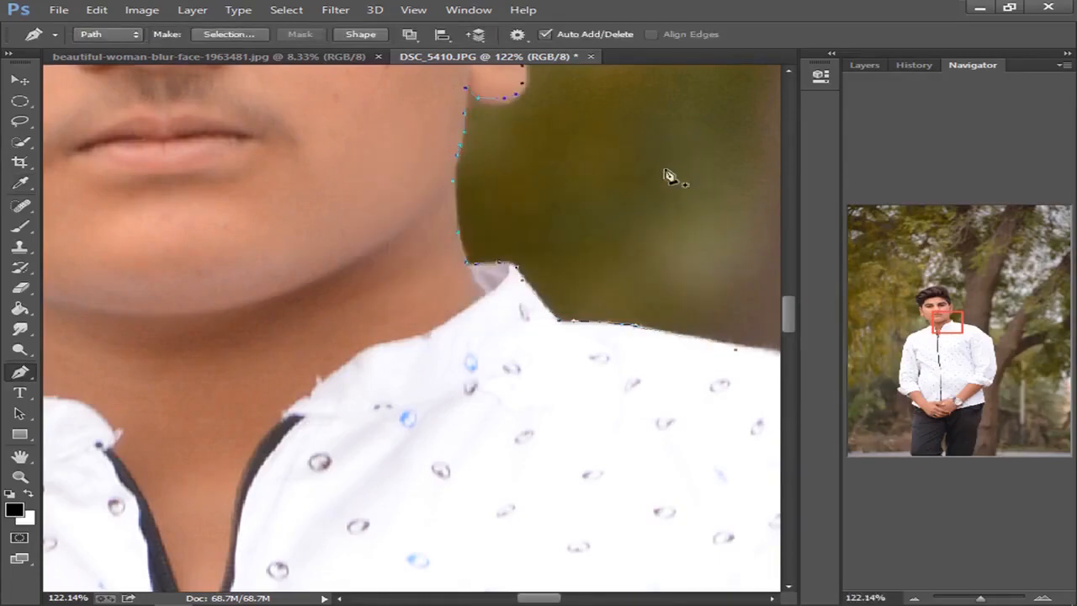
- Add a layer mask from the selection to hide the background behind the man
left_click_drag(981, 598, 969, 598)
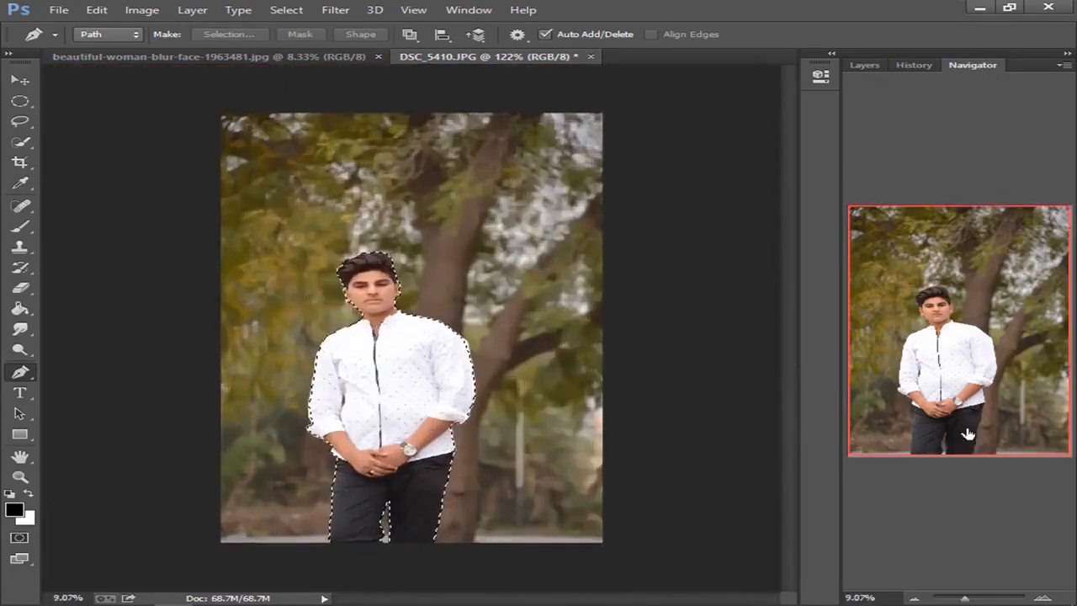
left_click(875, 68)
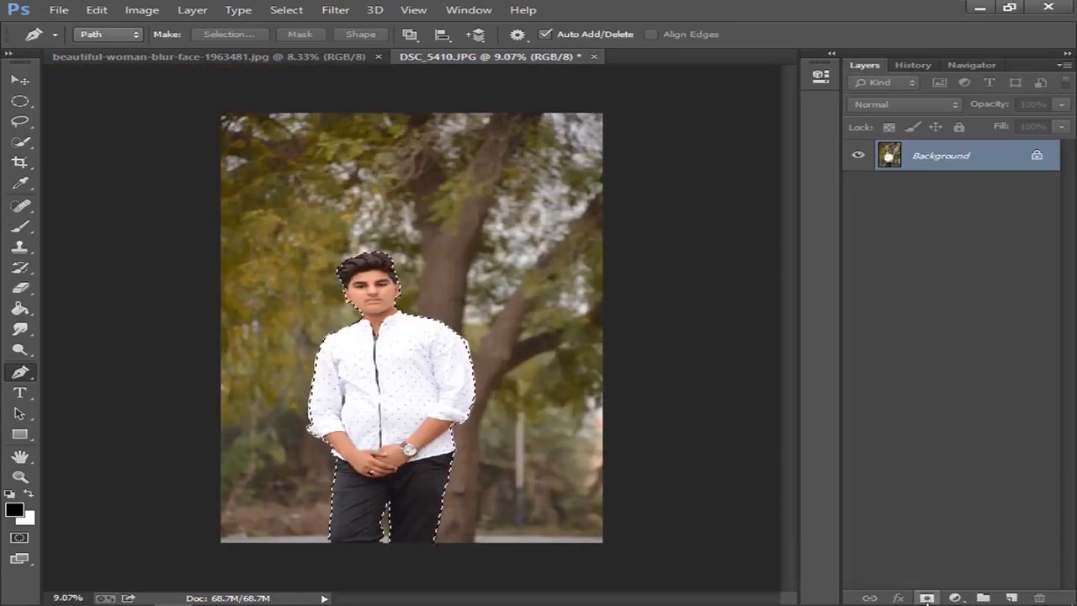
left_click(926, 597)
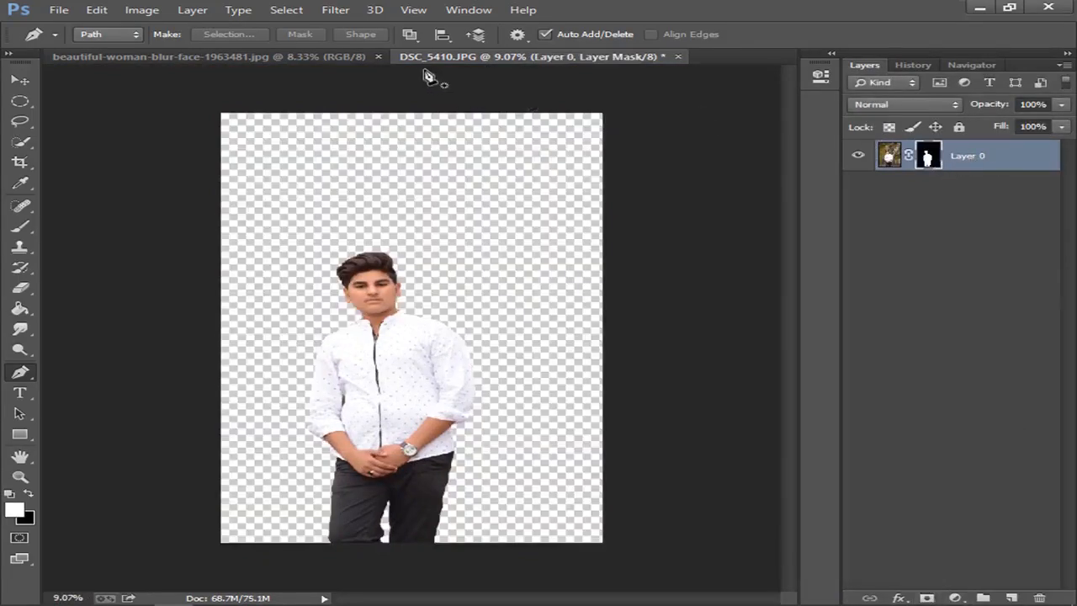
- Switch to the beautiful-woman-blur-face image and draw a loose closed pen path around the woman
left_click(329, 57)
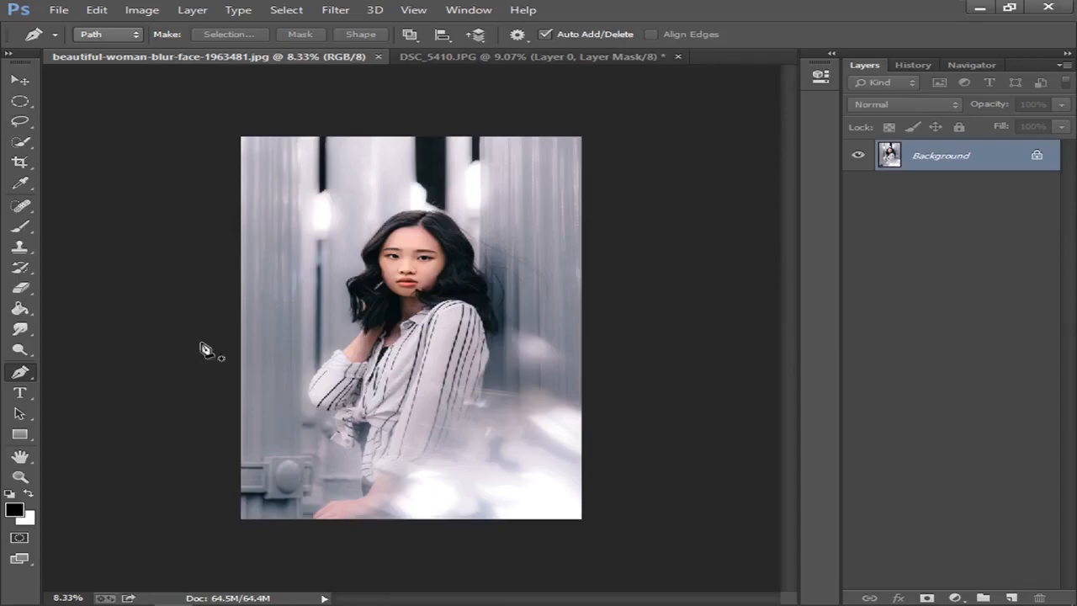
left_click_drag(308, 518, 363, 499)
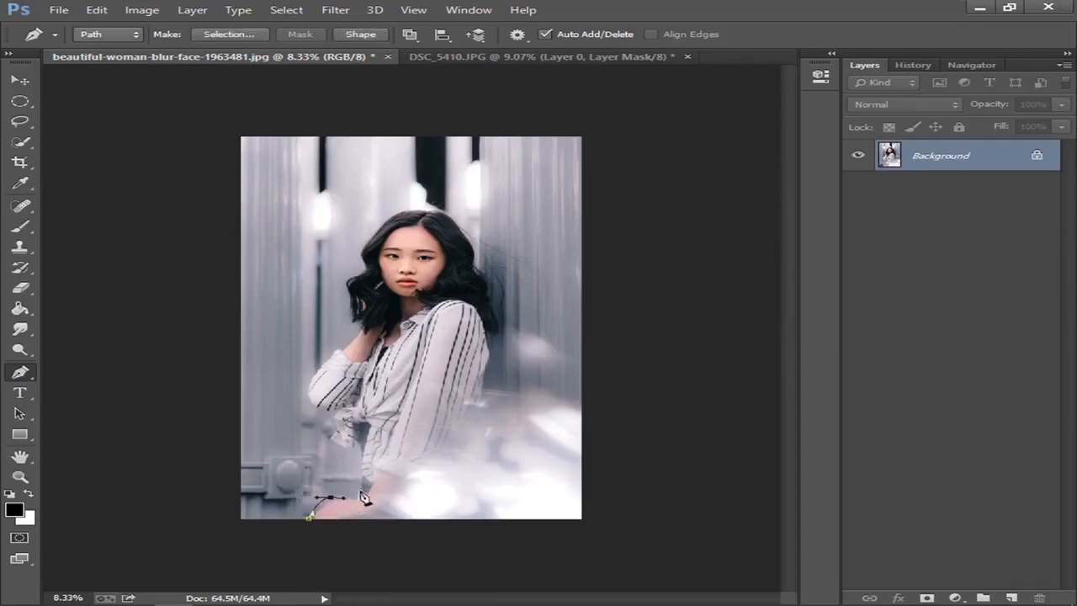
left_click(326, 423)
left_click(305, 400)
left_click(338, 340)
left_click(343, 317)
left_click(353, 269)
left_click(364, 234)
left_click(426, 207)
left_click(459, 221)
left_click(484, 260)
left_click(501, 302)
left_click(503, 353)
left_click(485, 394)
left_click(463, 424)
left_click(432, 455)
left_click(406, 485)
left_click(309, 517)
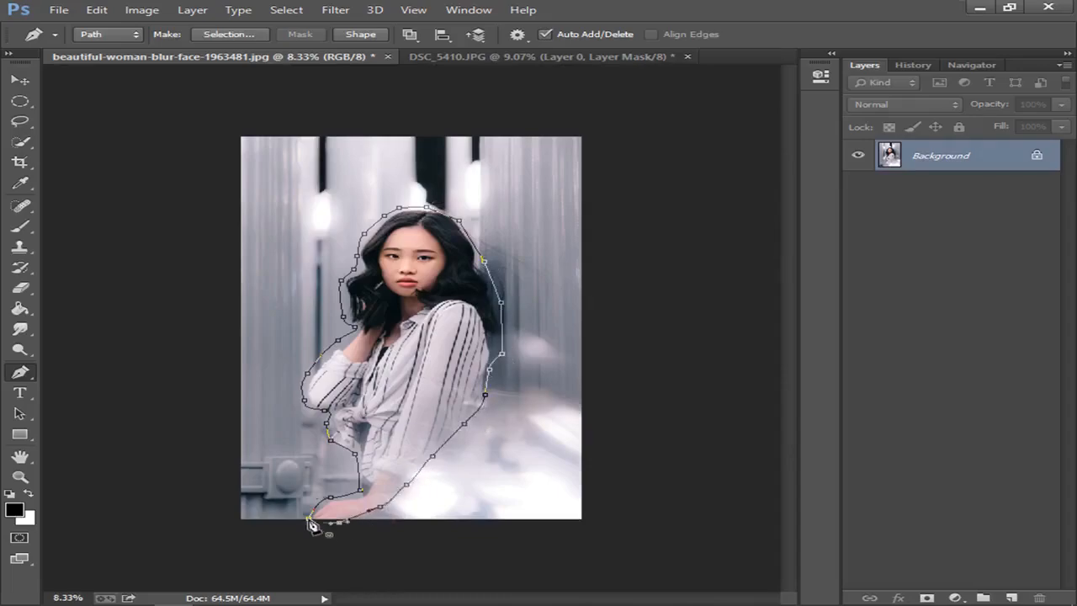
- Convert the path around the woman into a selection
right_click(429, 362)
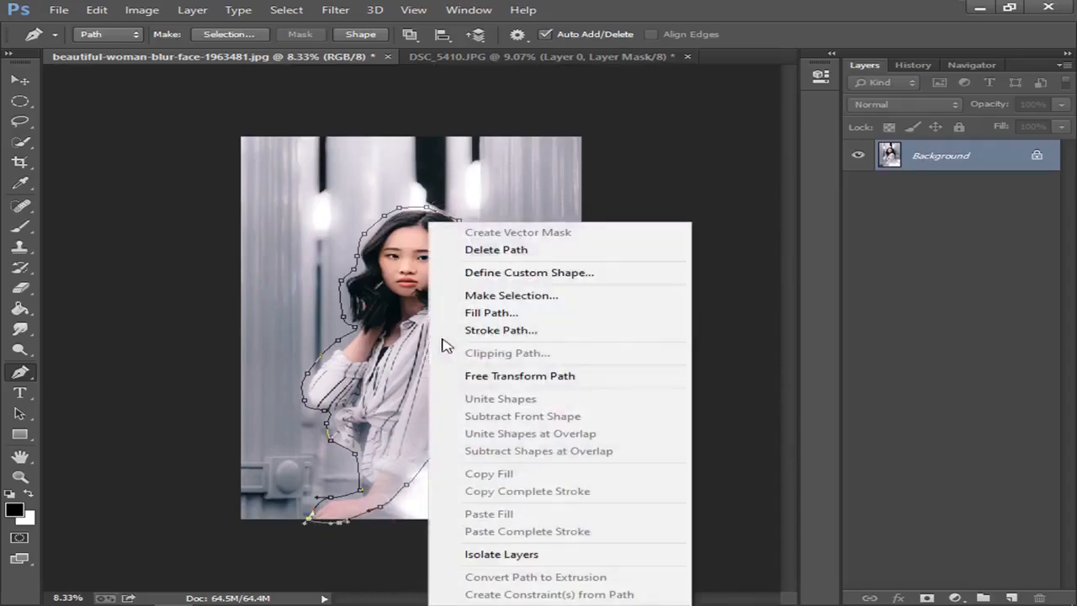
left_click(557, 296)
key("i")
left_click(635, 169)
key("p")
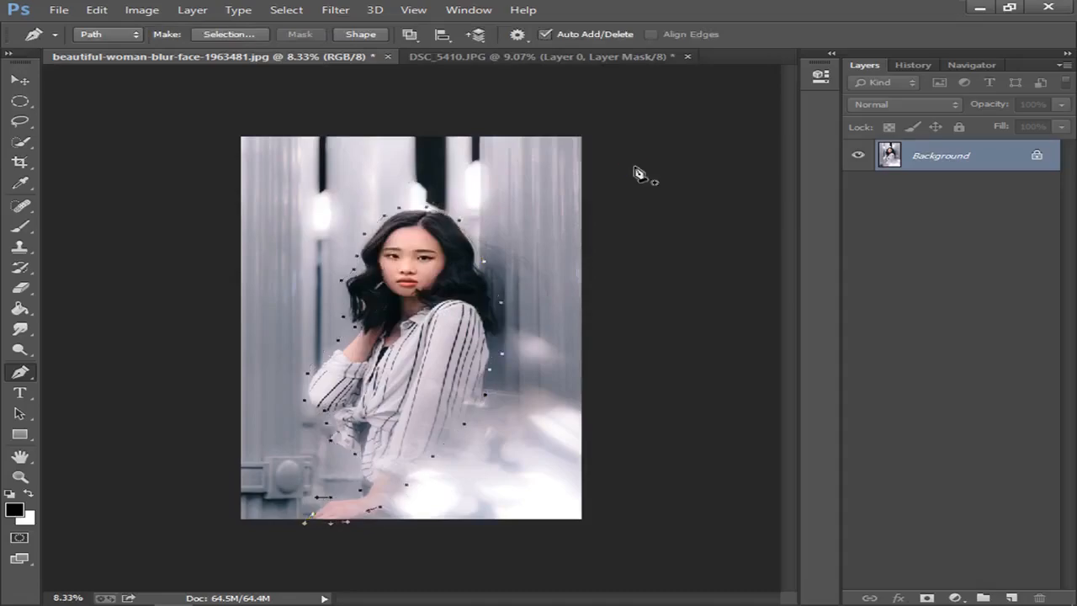
- Remove the woman with a Content-Aware fill in Normal mode at 100% opacity, and clear the selection
key("ctrl+d")
left_click(142, 10)
mouse_move(96, 11)
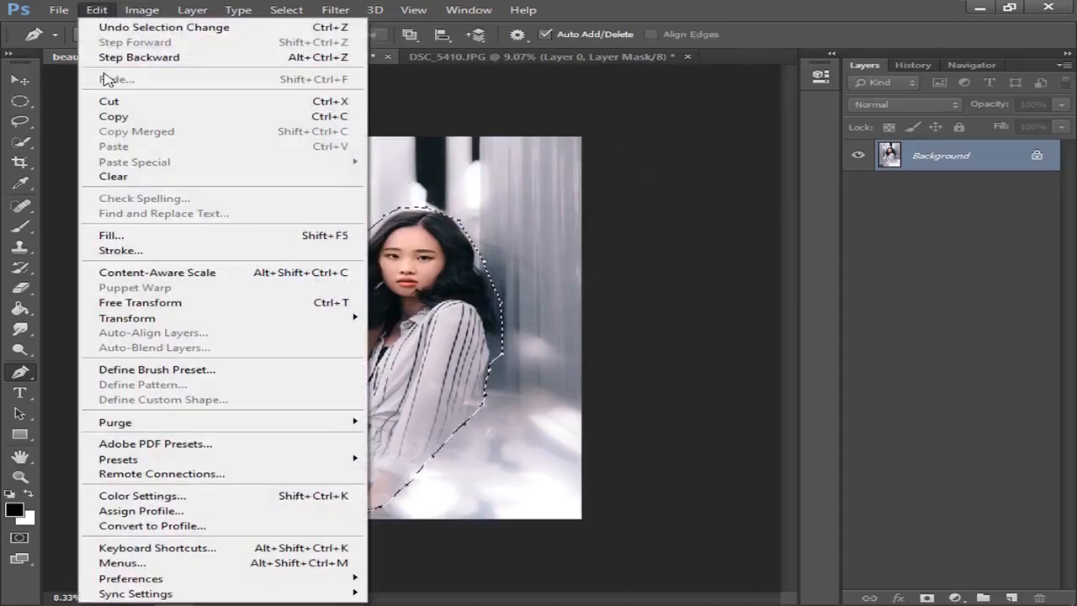
left_click(109, 234)
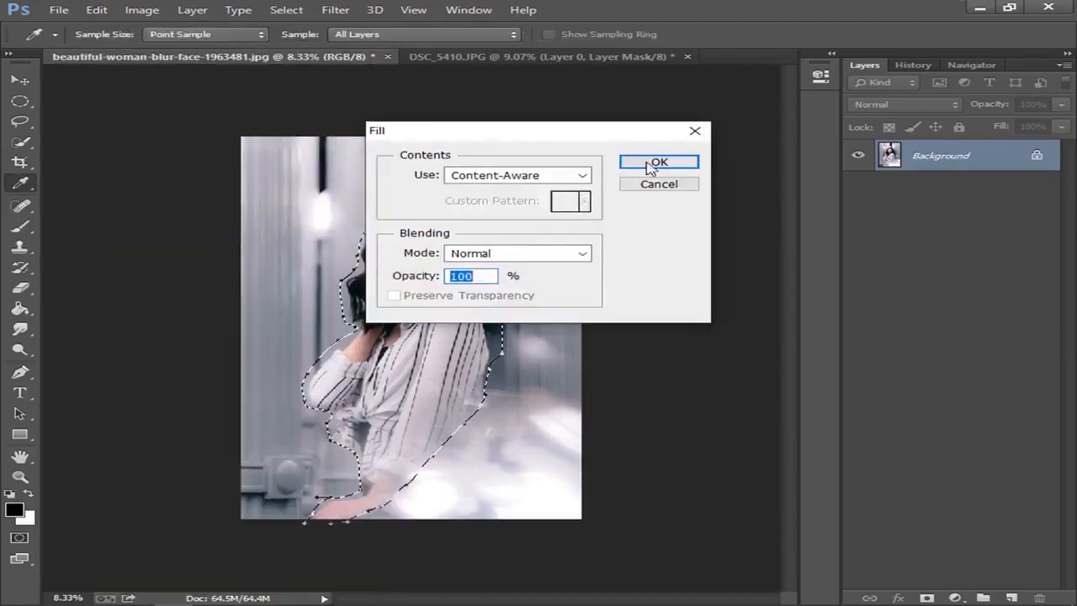
left_click(583, 175)
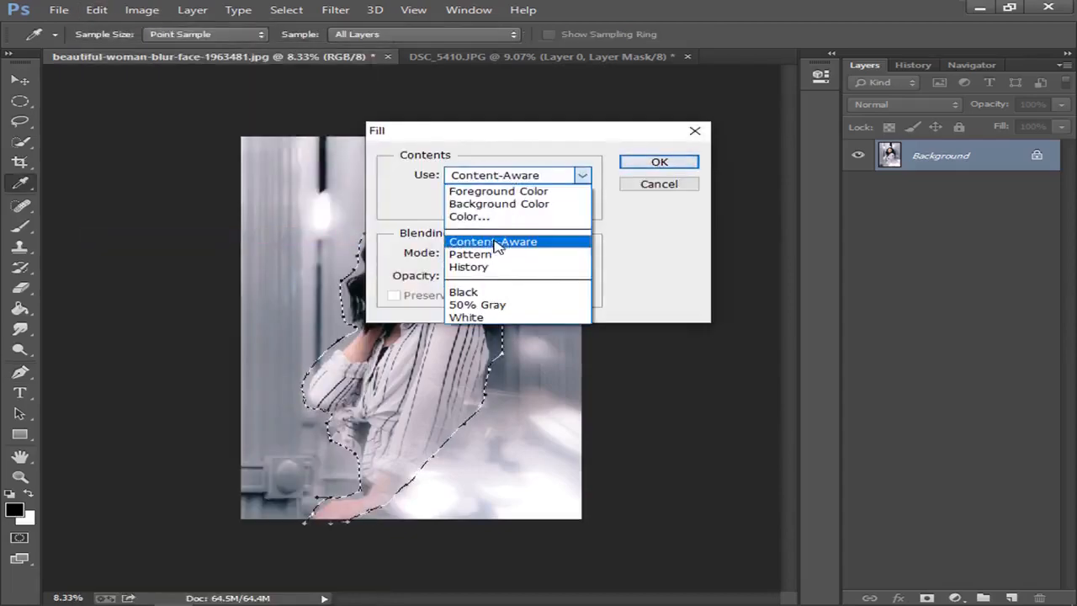
left_click(454, 242)
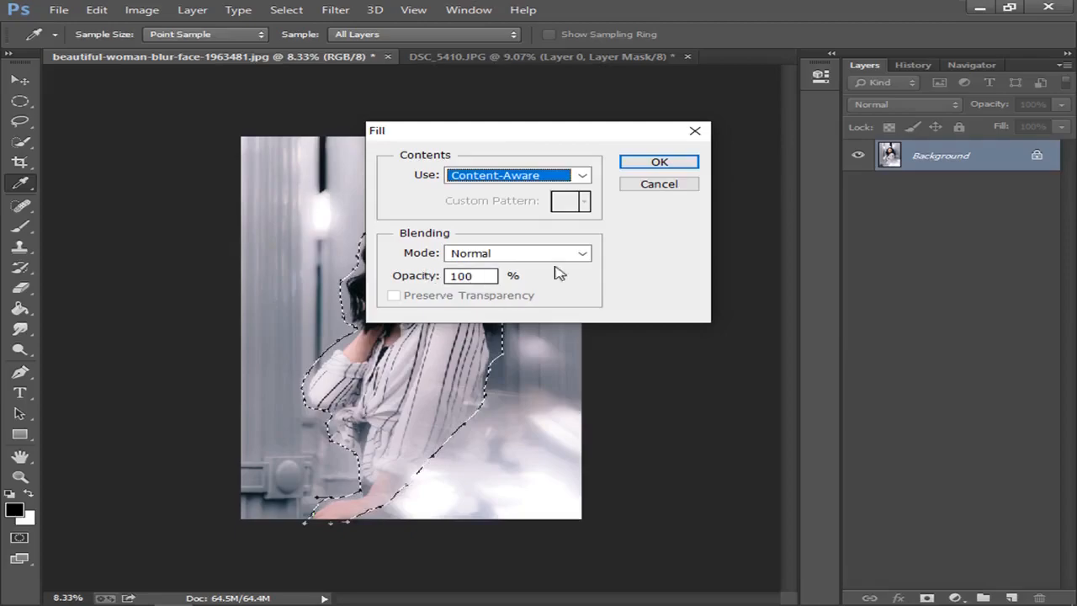
left_click(658, 161)
key("p")
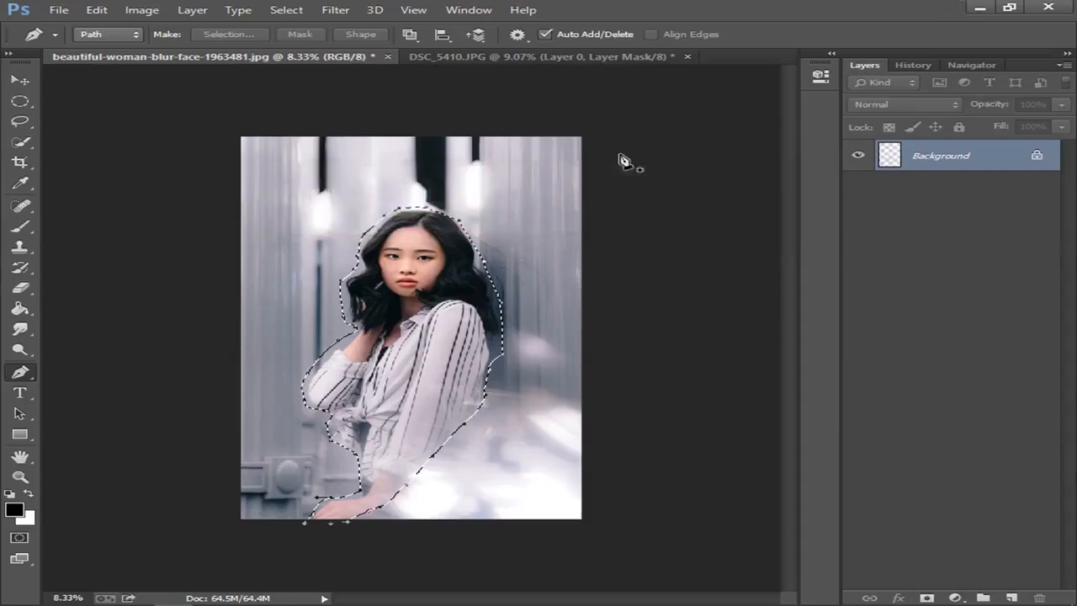
key("ctrl+d")
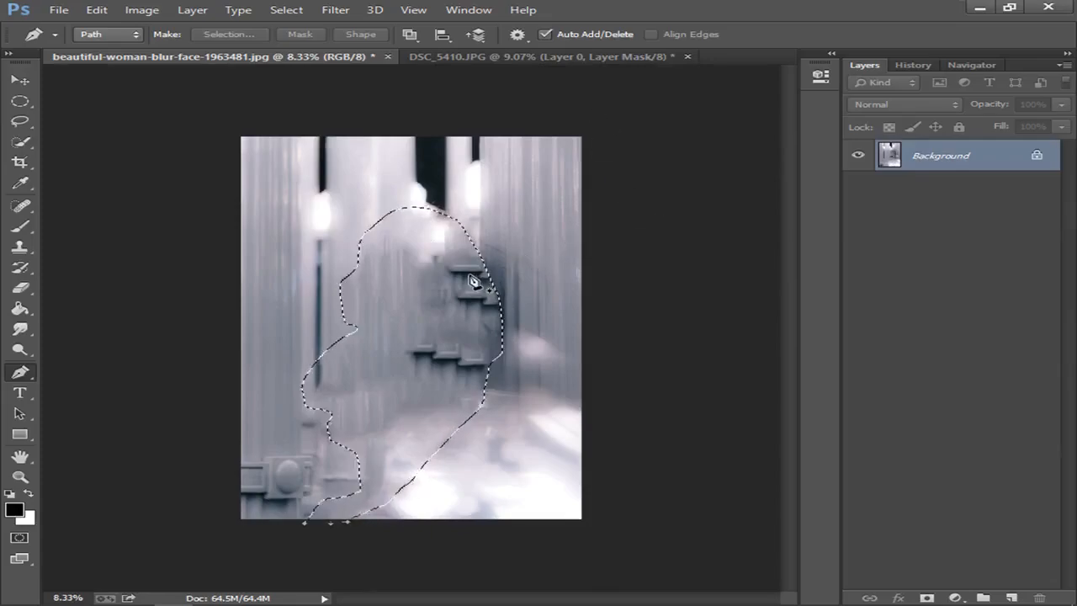
key("ctrl+d")
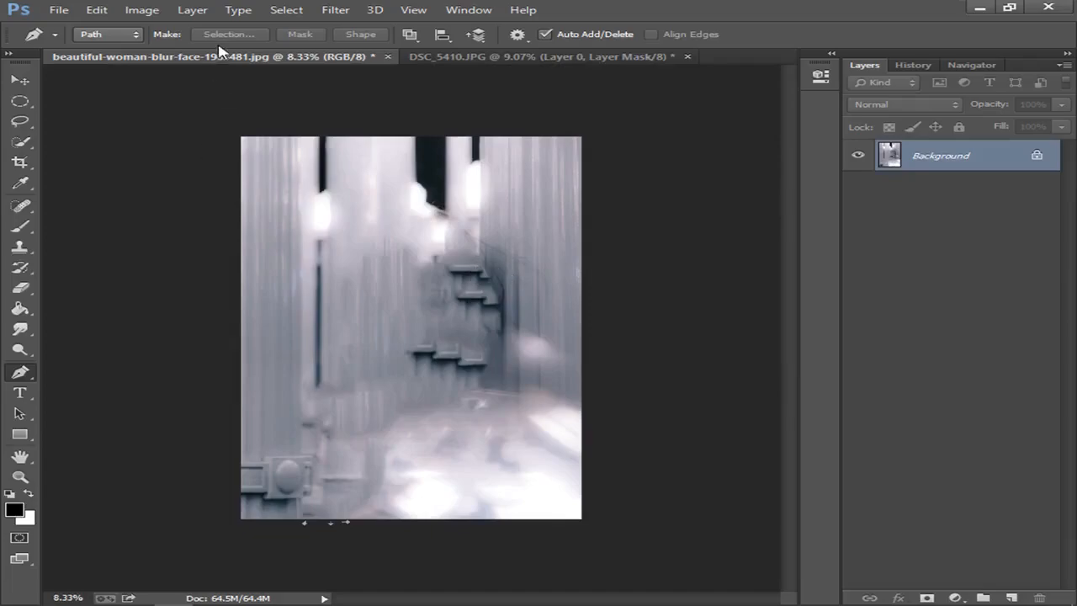
- Move the masked cutout of the man from DSC_5410.JPG into the cleaned background image
left_click(527, 55)
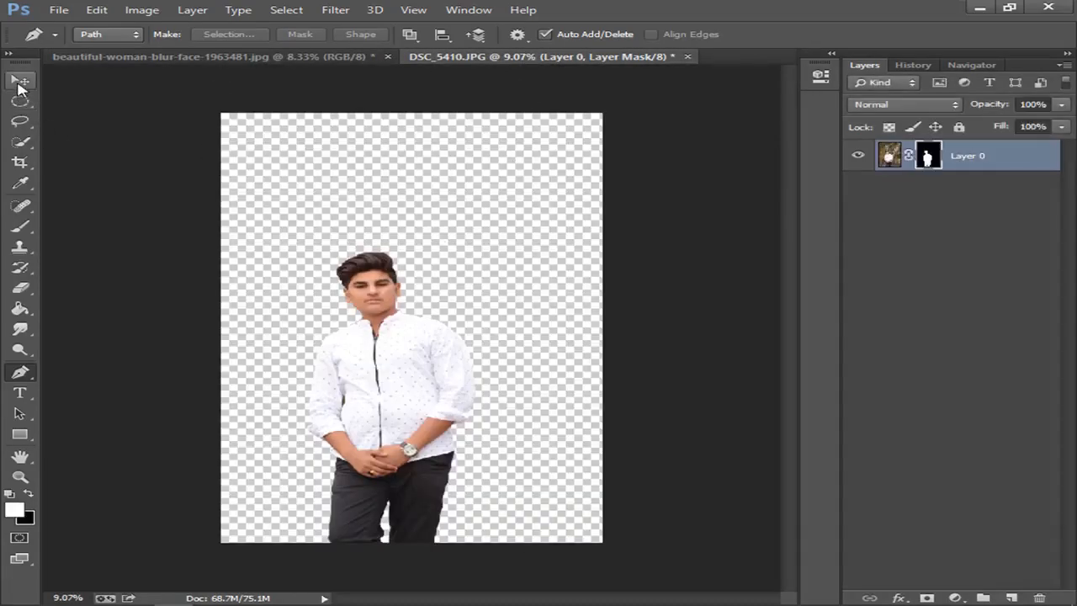
left_click(20, 80)
left_click_drag(412, 221, 421, 337)
- Start a free transform on the man's layer, enlarging it and shifting it over the background
key("ctrl+t")
left_click_drag(640, 121, 759, 51)
left_click_drag(666, 259, 596, 327)
left_click_drag(690, 113, 797, 39)
- Adjust the man's layer to 197.52% width, 166.99% height and 5.60° rotation, centre him in the frame, and apply the transform
left_click(972, 65)
left_click_drag(968, 598, 958, 598)
left_click_drag(538, 235, 557, 212)
left_click_drag(494, 285, 481, 296)
left_click_drag(564, 196, 576, 209)
left_click_drag(518, 285, 515, 283)
left_click_drag(556, 228, 568, 217)
left_click_drag(543, 266, 543, 280)
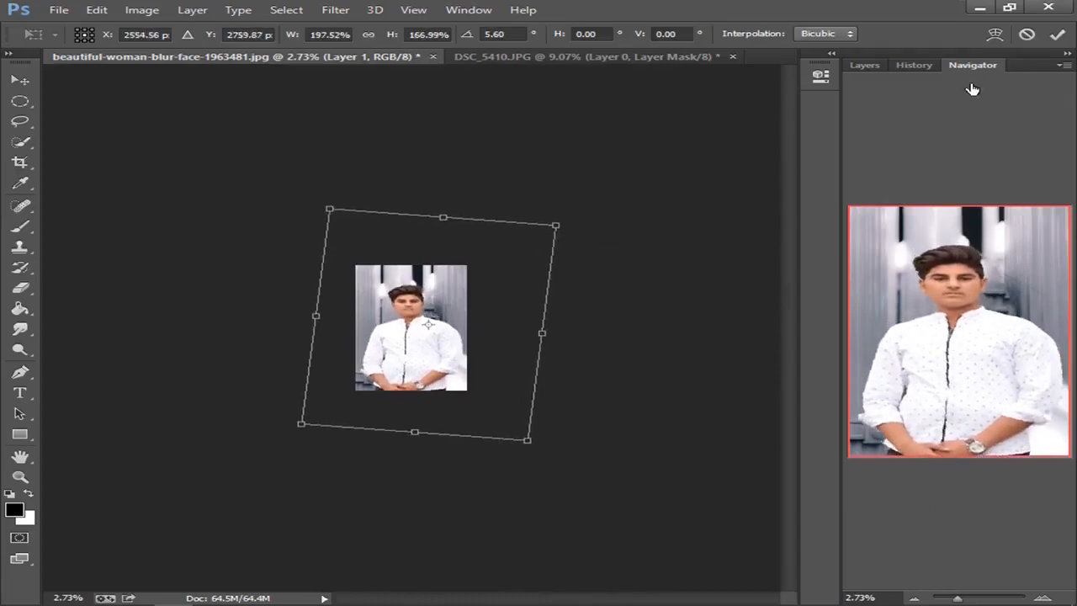
left_click_drag(958, 597, 968, 599)
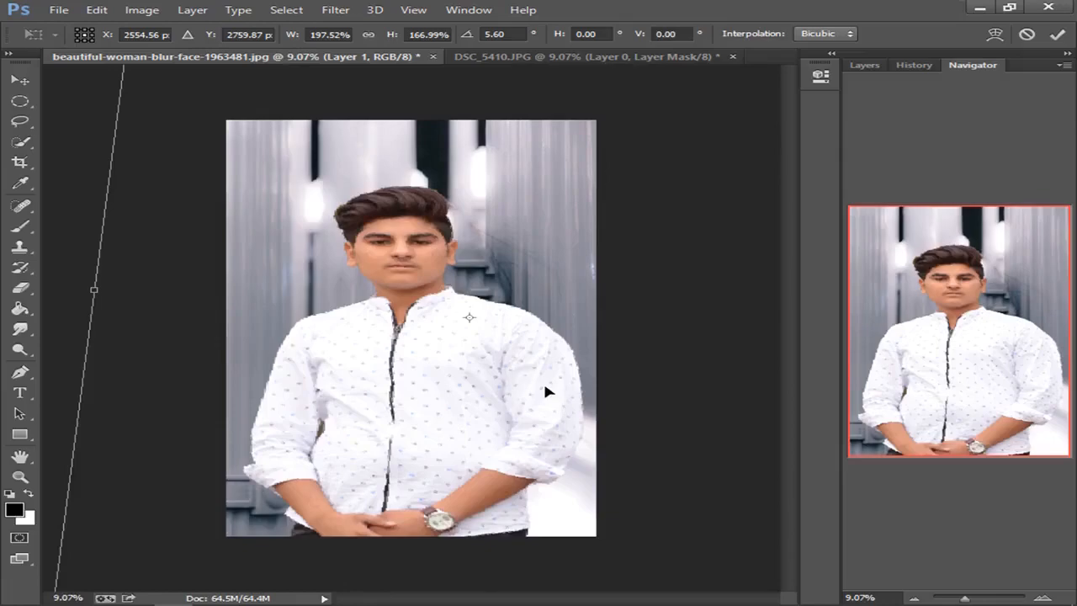
left_click(1056, 36)
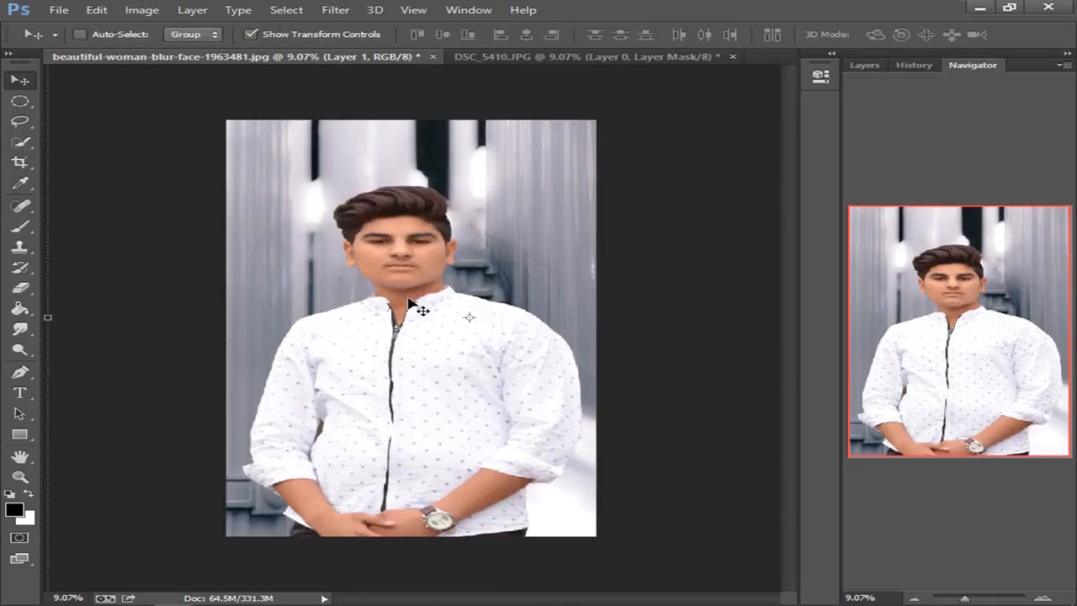
left_click_drag(965, 598, 977, 599)
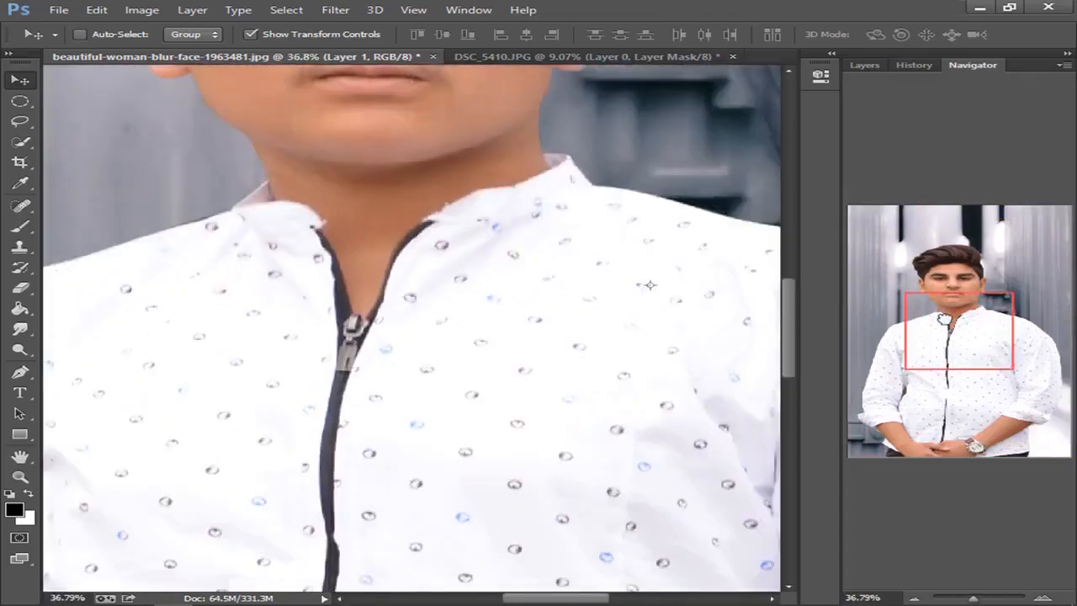
- Apply the layer mask to the man's layer so that only the cutout pixels remain
left_click_drag(960, 331, 954, 302)
left_click_drag(977, 598, 968, 599)
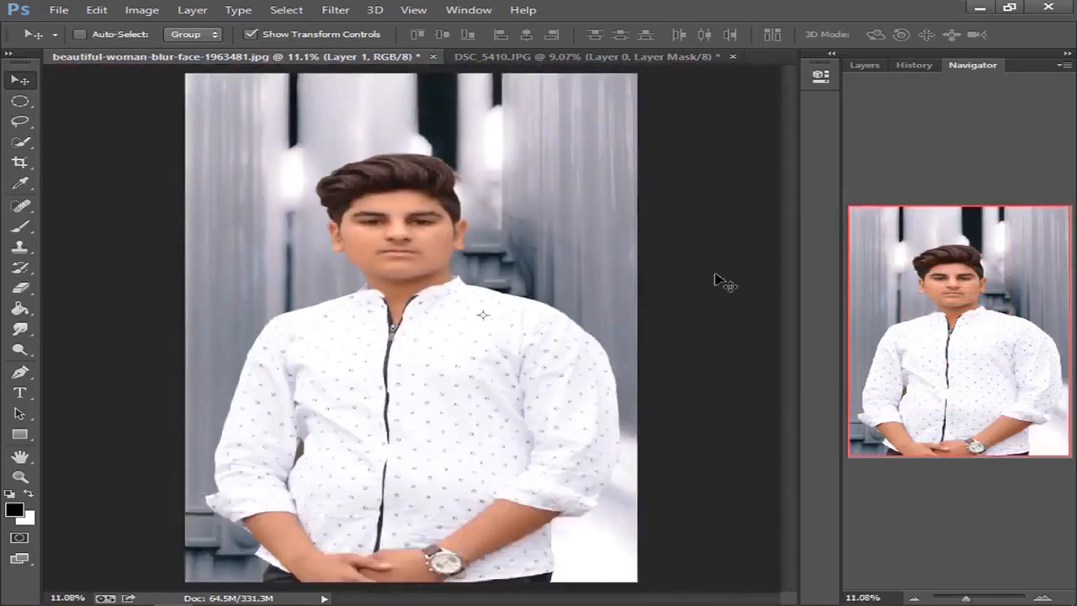
left_click(865, 65)
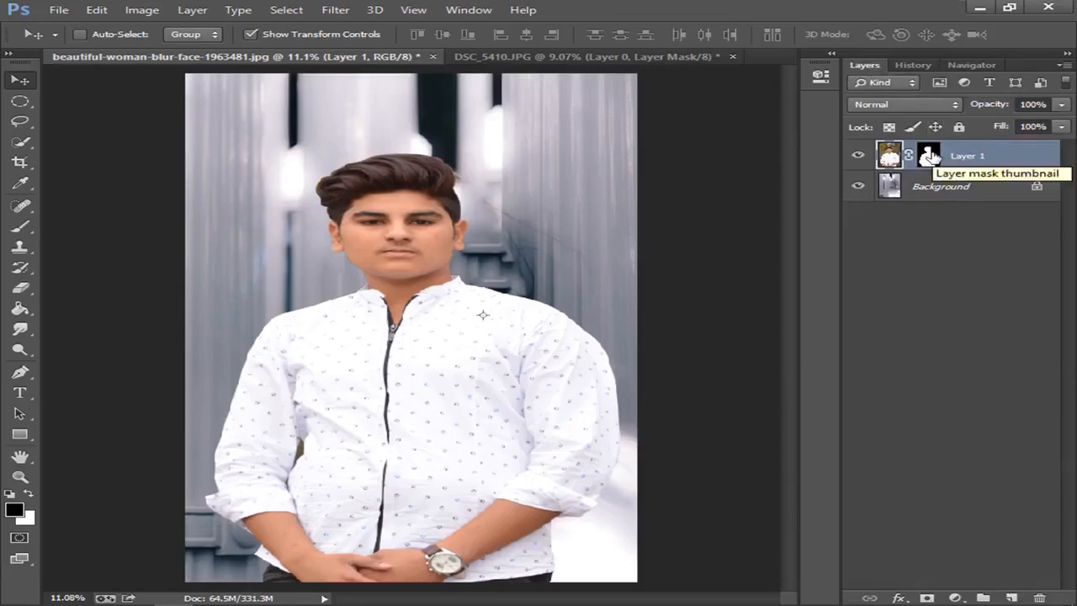
right_click(931, 157)
left_click(916, 205)
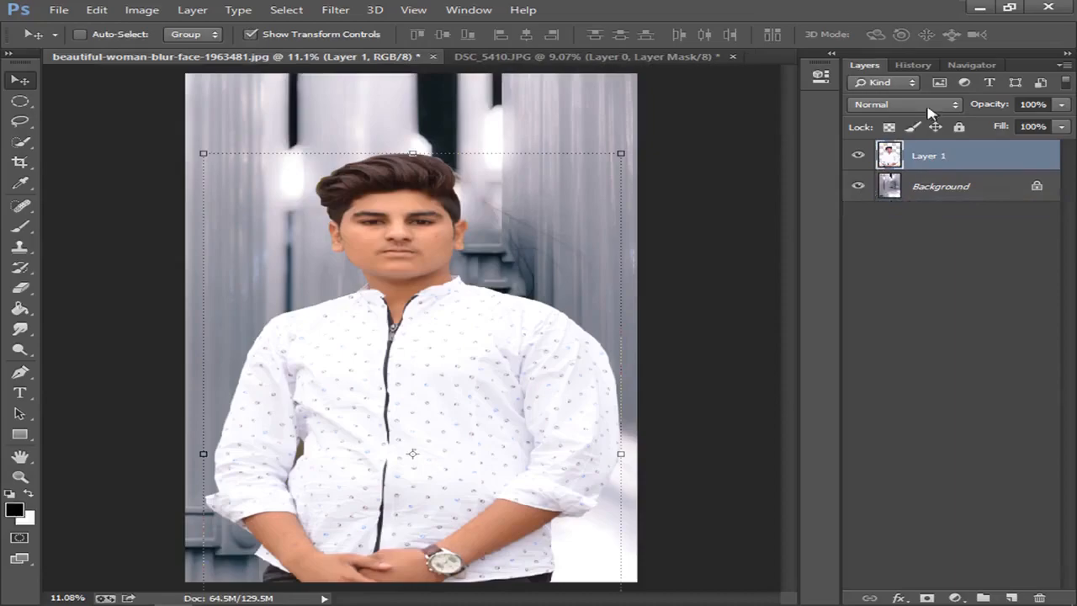
- Trace a closed Pen path around the brown leftover patch in the gap between the man's sleeve and torso
left_click(968, 66)
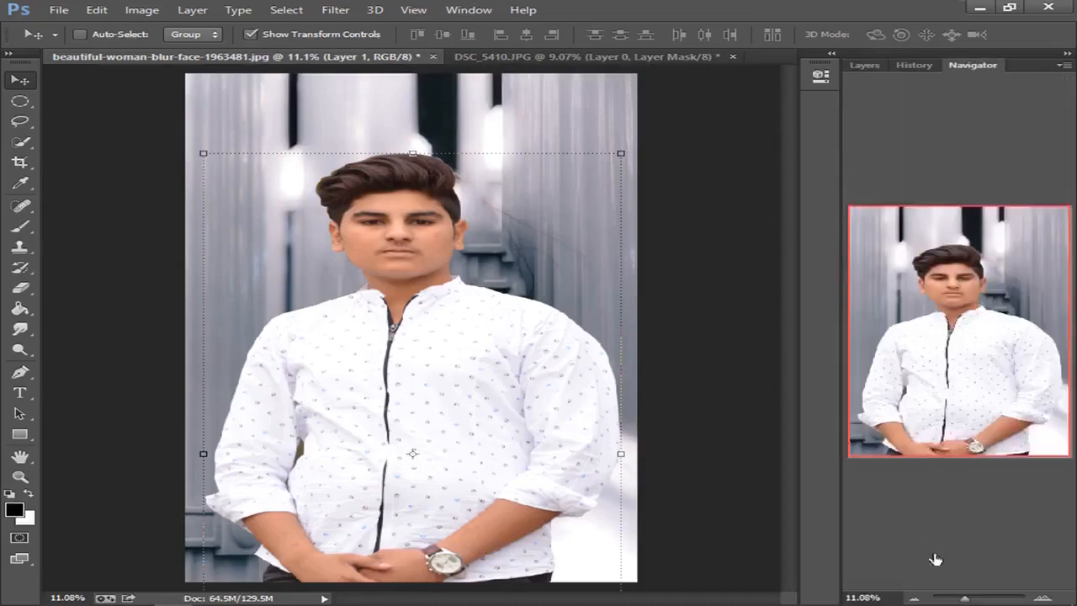
left_click_drag(965, 599, 979, 598)
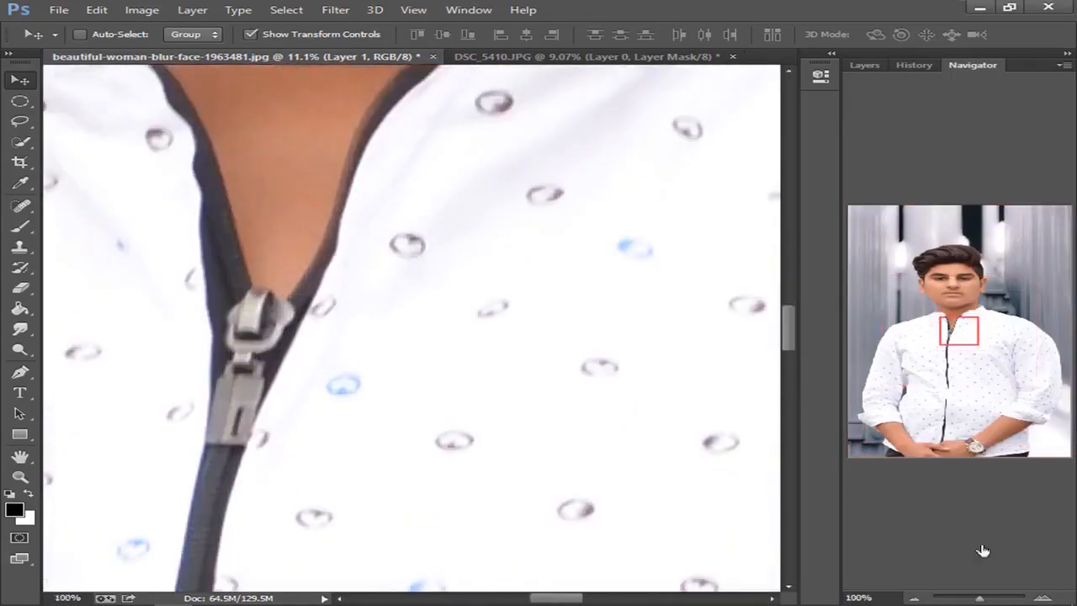
left_click_drag(959, 335, 903, 394)
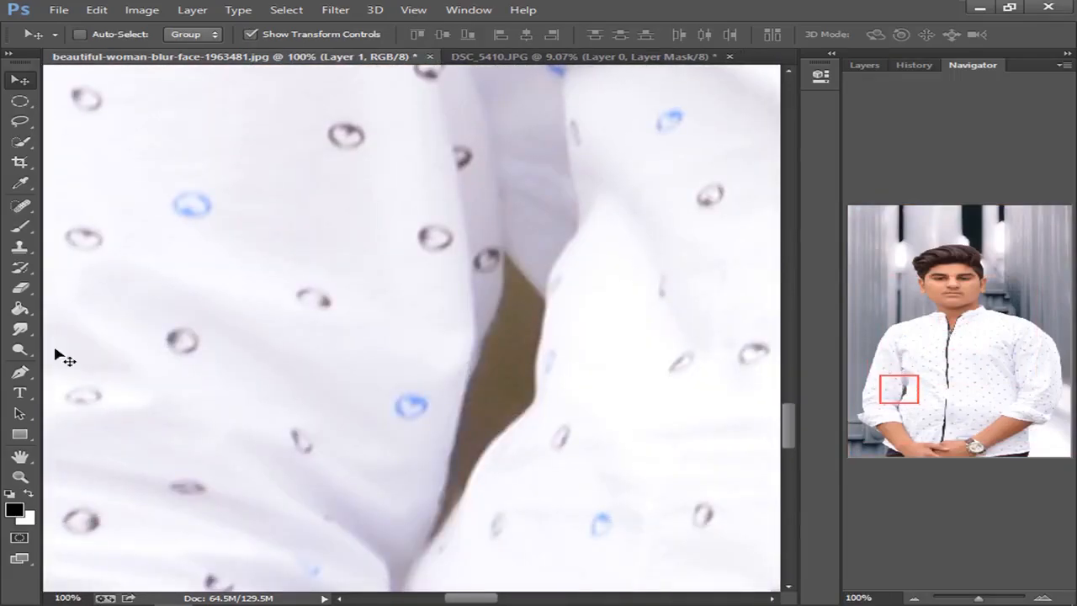
left_click(20, 372)
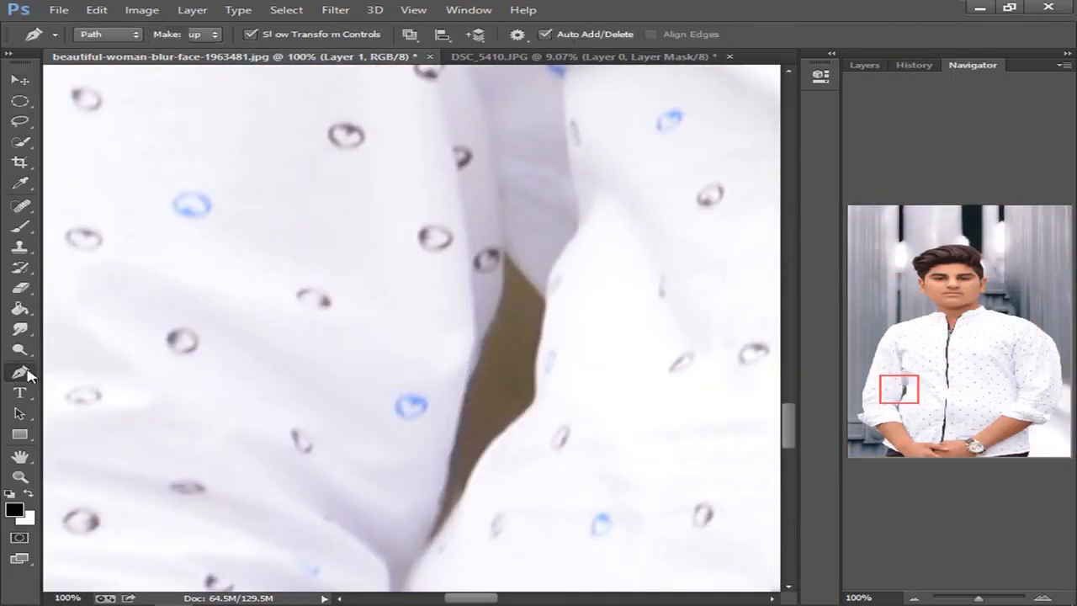
left_click(503, 250)
left_click(498, 308)
left_click(477, 349)
left_click(463, 383)
left_click(454, 426)
left_click(447, 488)
left_click(436, 520)
left_click(432, 540)
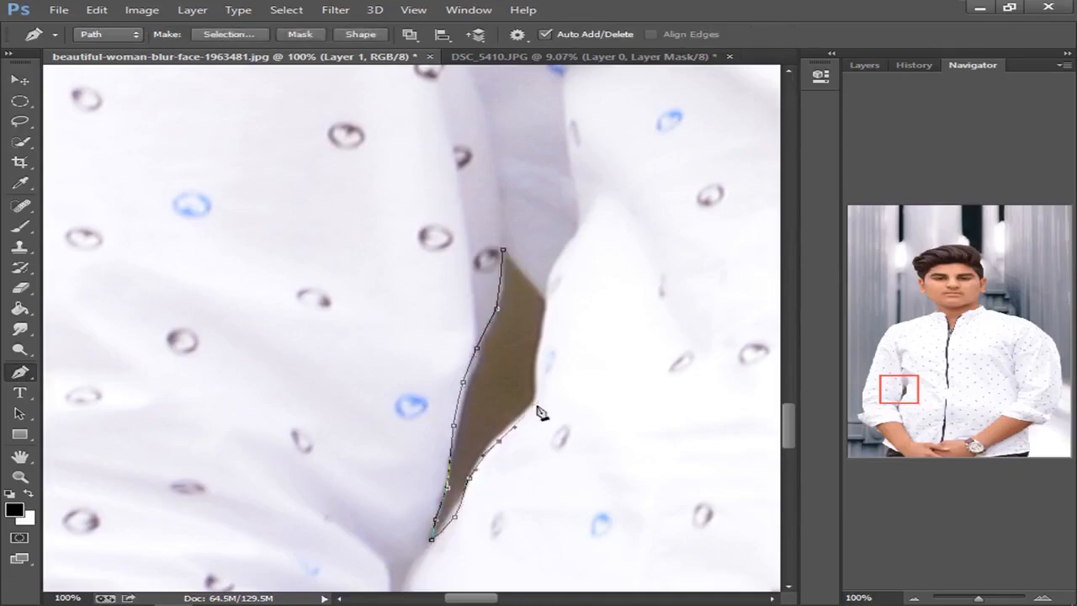
left_click(504, 251)
- Convert the path into a new selection with a 1.1-pixel feather, delete the brown patch from the man's layer, and deselect
right_click(544, 305)
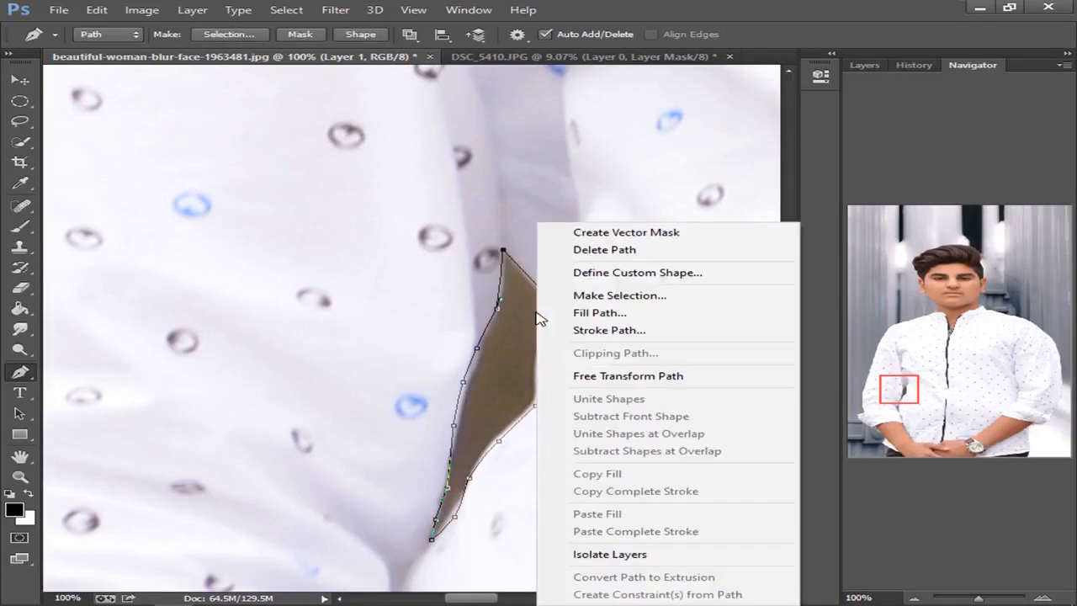
left_click(600, 296)
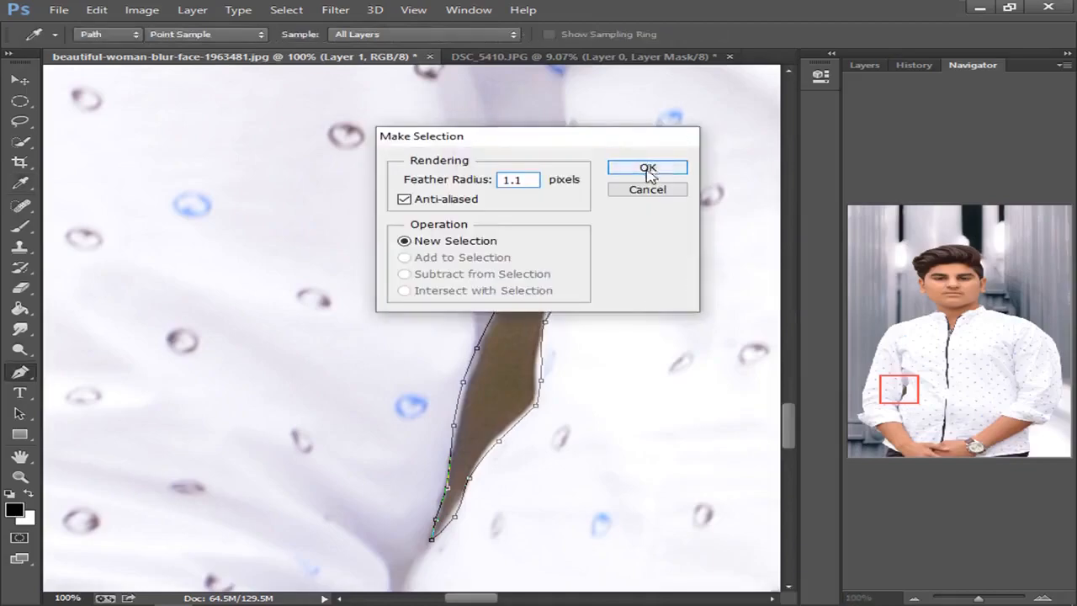
left_click(645, 167)
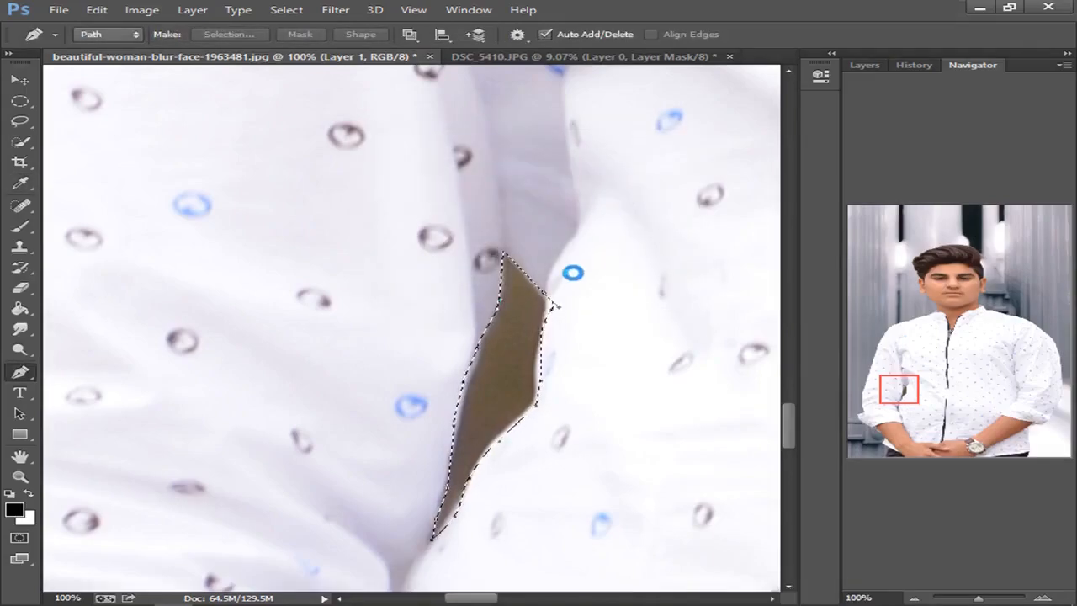
key("Delete")
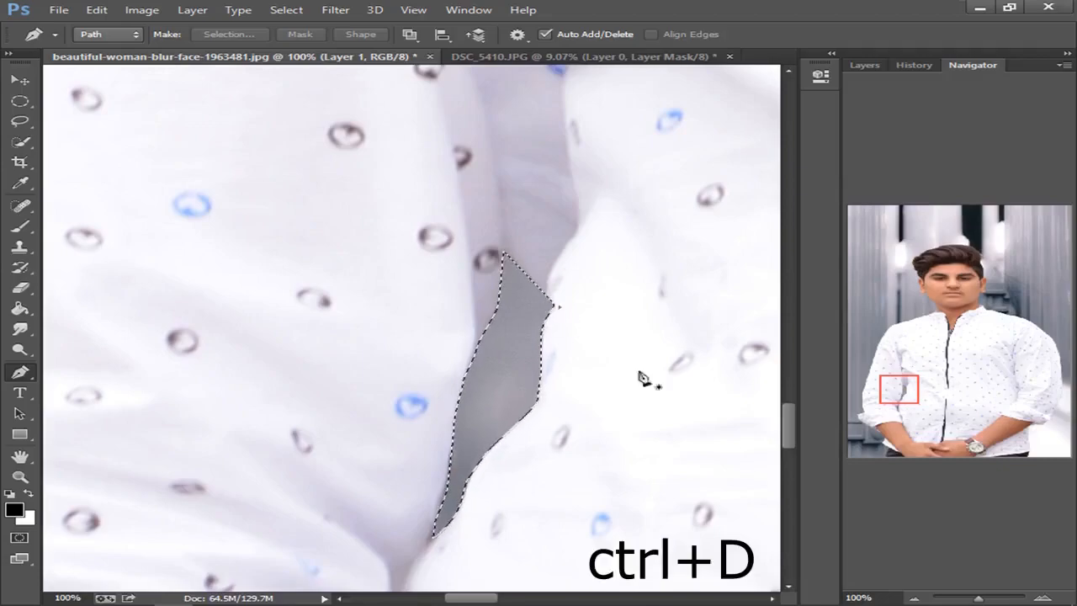
key("ctrl+d")
- Set up the Smudge tool for the hair with the speckled 100-pixel brush tip at 198 px and 55% strength
left_click_drag(974, 600, 968, 601)
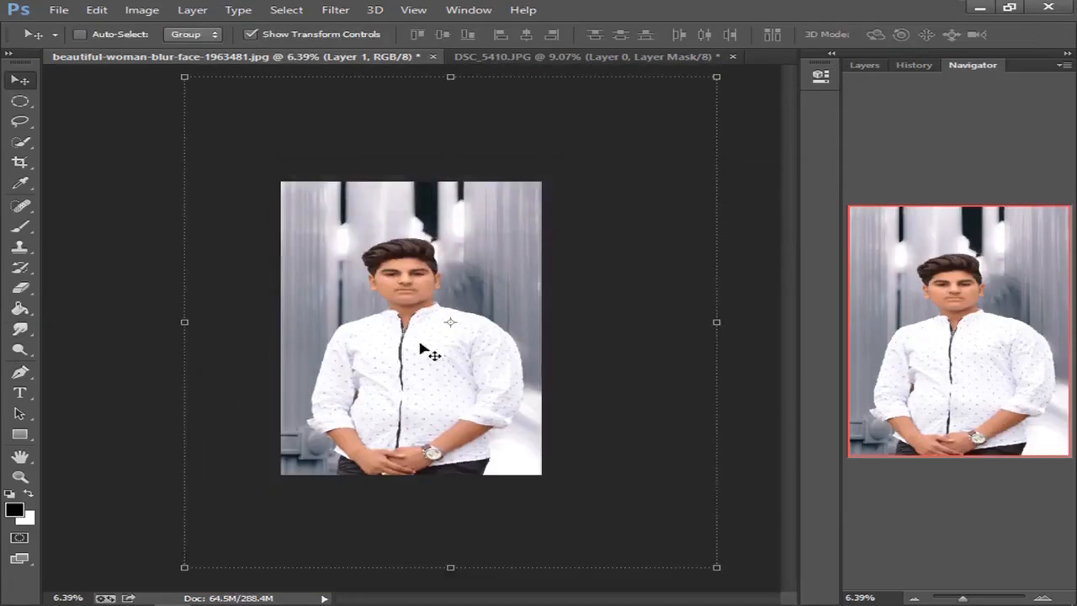
left_click_drag(968, 599, 974, 601)
left_click_drag(949, 318, 939, 269)
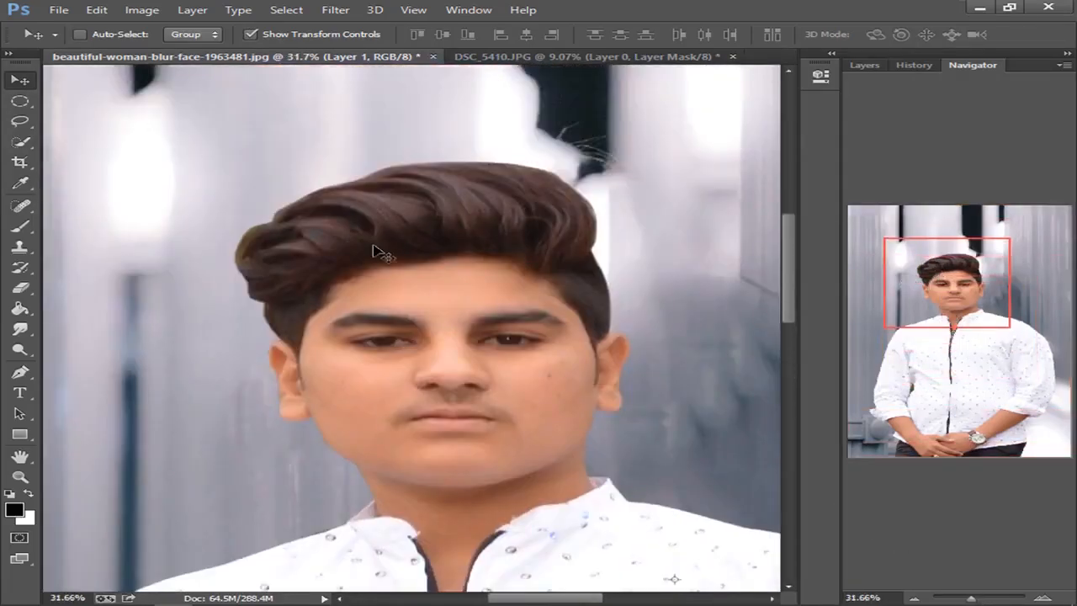
left_click(20, 329)
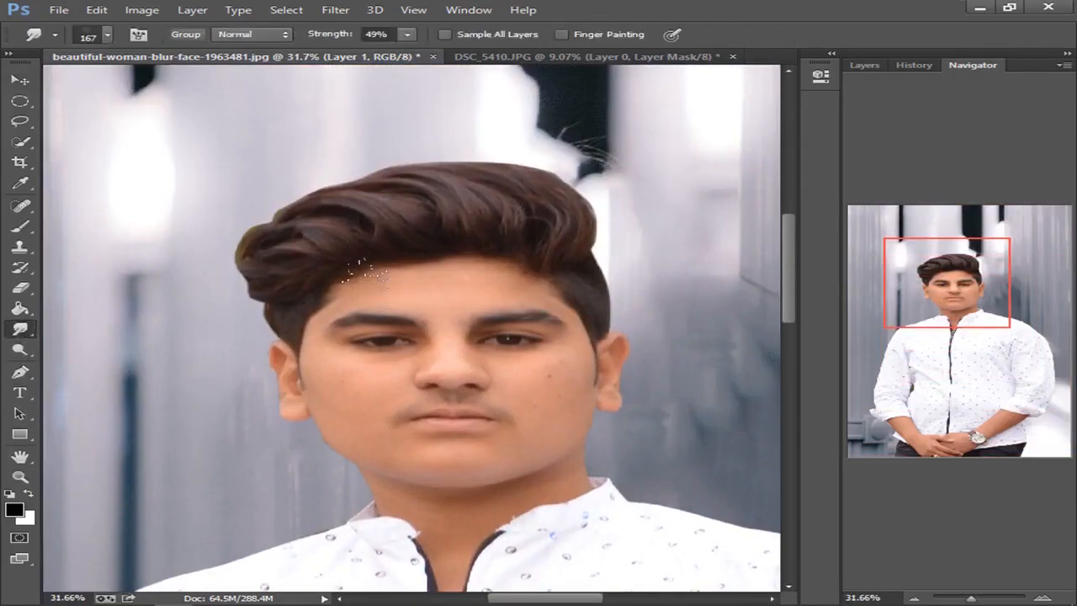
right_click(436, 237)
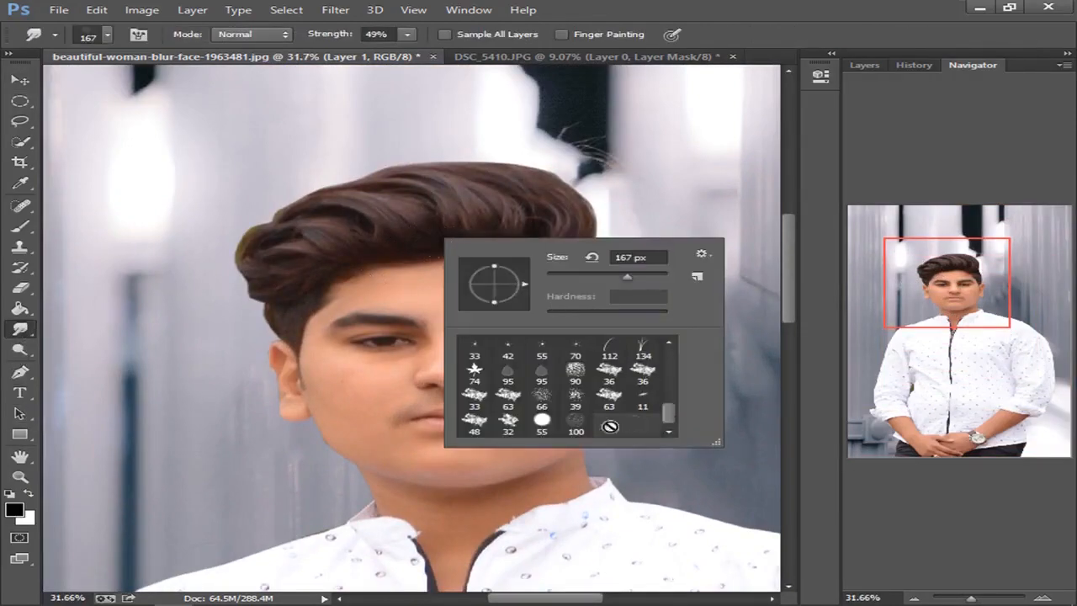
left_click(578, 421)
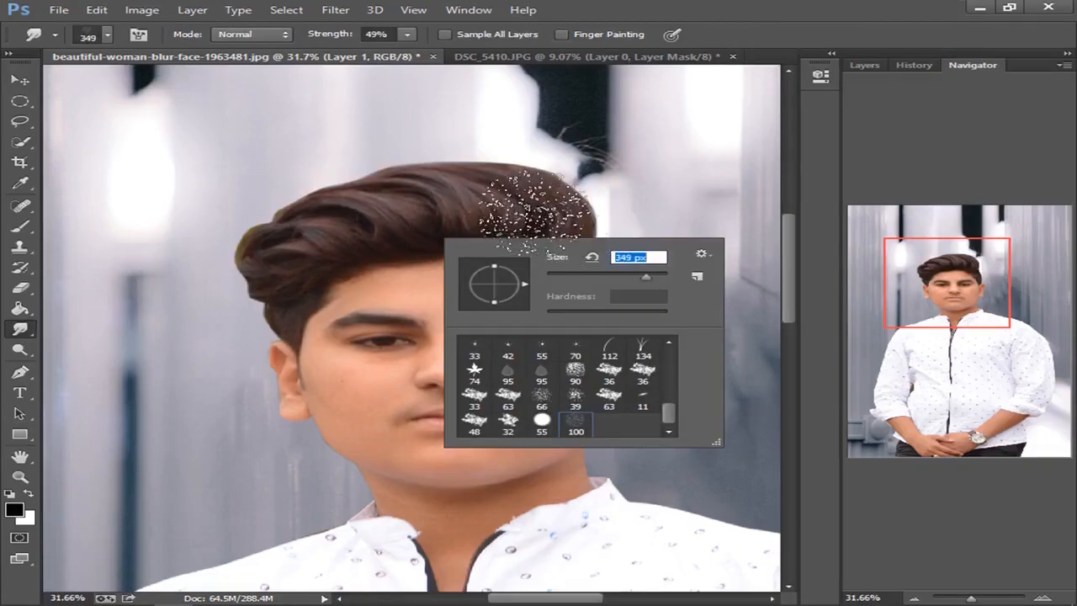
left_click(637, 276)
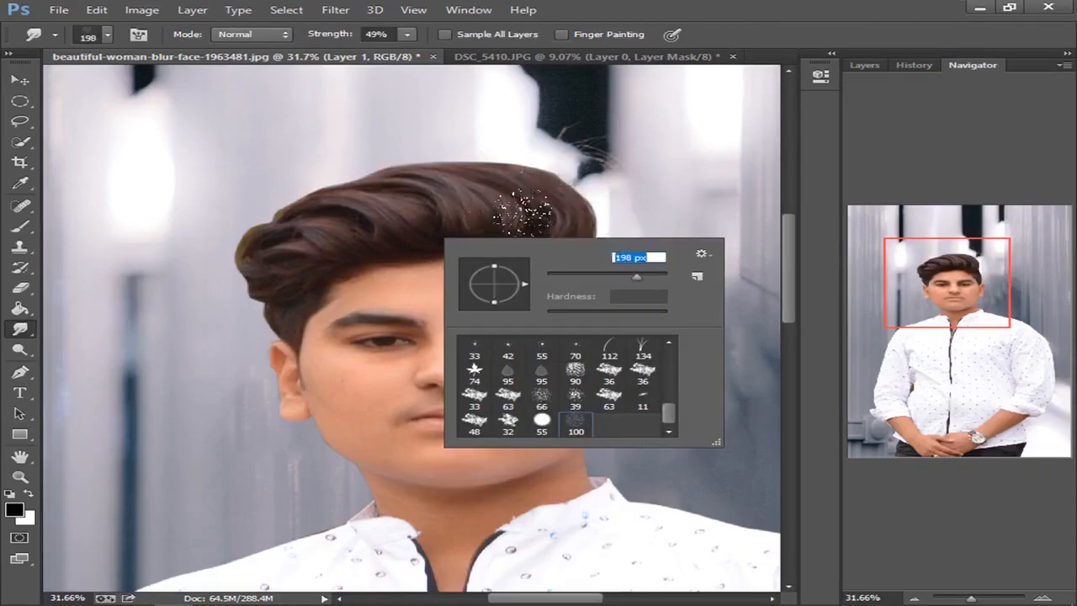
key("Return")
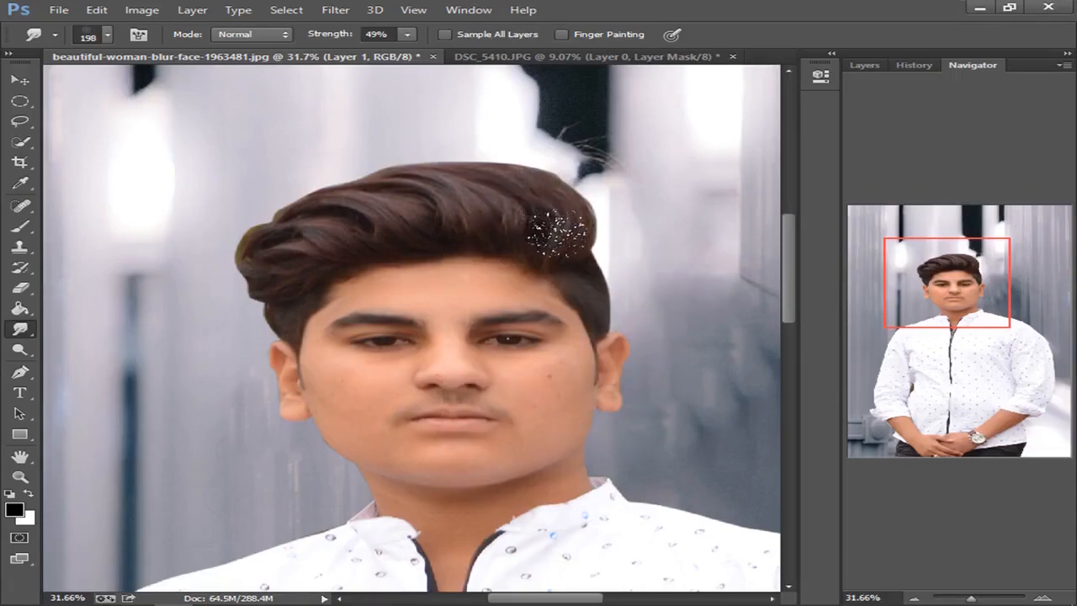
left_click_drag(334, 38, 341, 38)
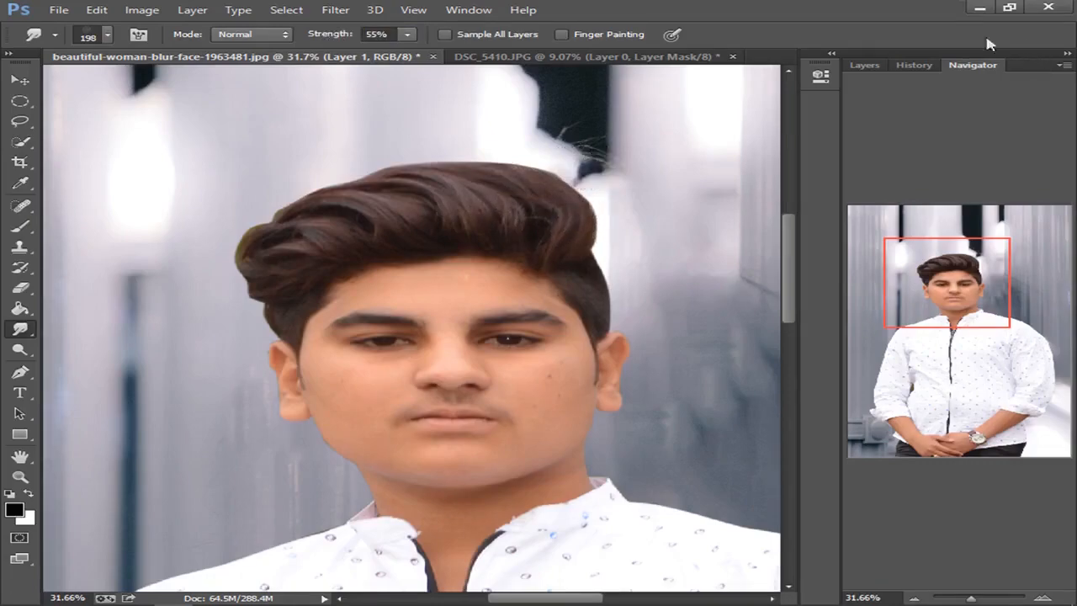
- Apply Layer 1's mask and smudge the upper edge of the man's hair outward into fine strands
left_click(865, 65)
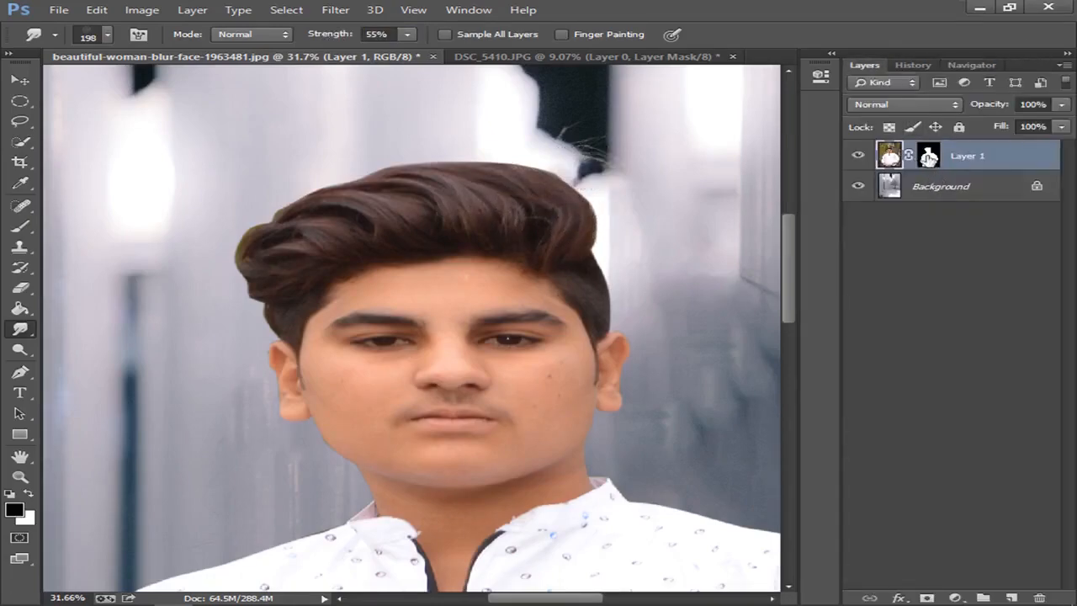
right_click(929, 161)
left_click(919, 209)
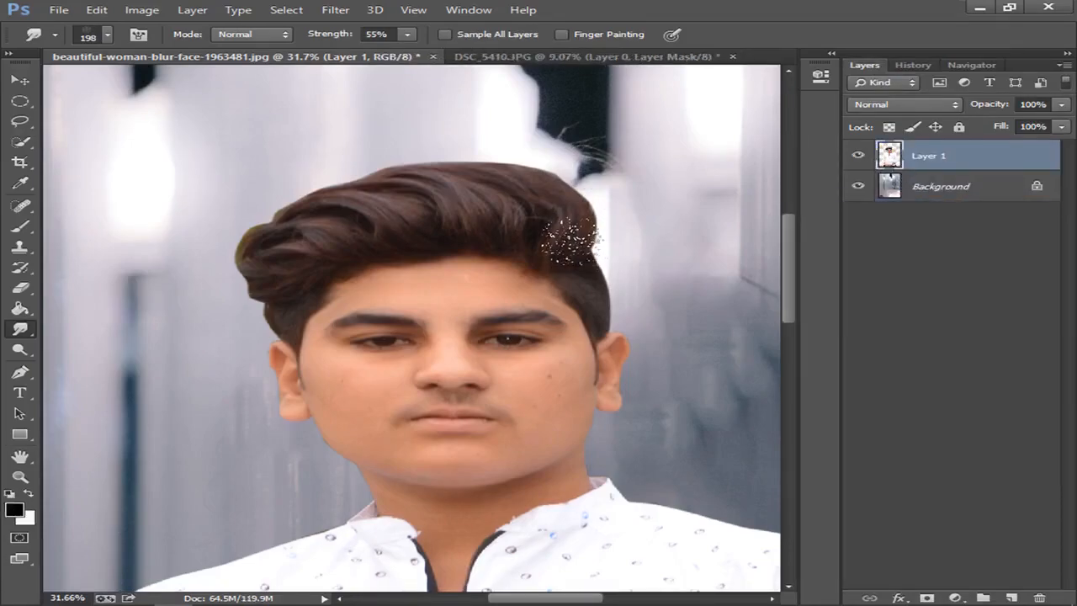
mouse_move(577, 217)
left_mouse_down()
mouse_move(555, 192)
mouse_move(511, 188)
mouse_move(505, 177)
mouse_move(494, 190)
mouse_move(423, 160)
mouse_move(462, 176)
mouse_move(431, 161)
mouse_move(388, 190)
left_mouse_up()
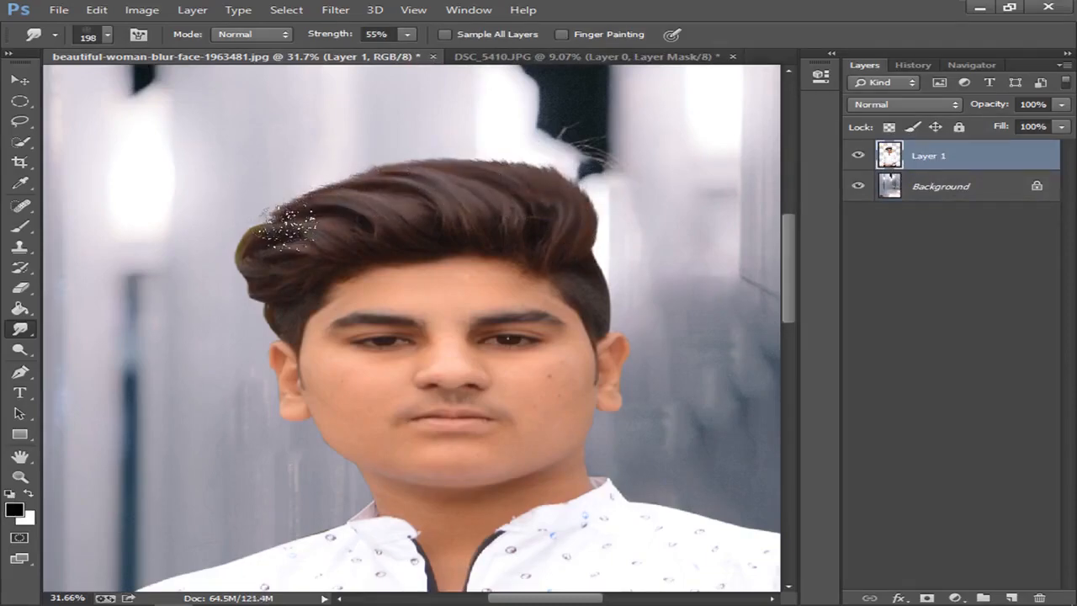
- Switch the Smudge tool to a soft round brush and smooth the greenish outer edge of the hair above the ear
right_click(278, 232)
left_click_drag(523, 408, 524, 341)
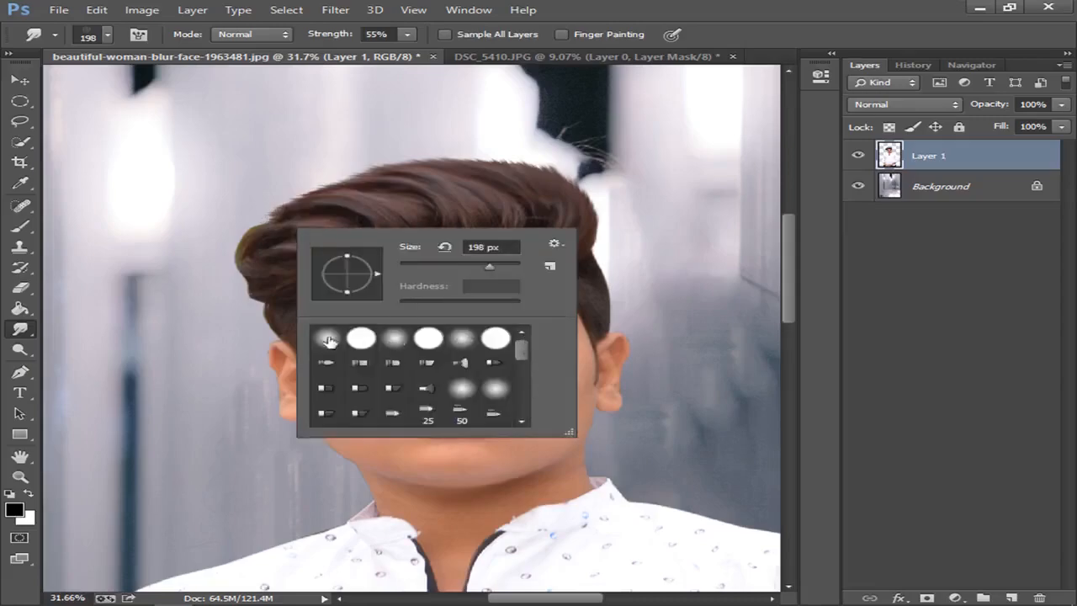
left_click(327, 340)
left_click(308, 221)
mouse_move(243, 222)
left_mouse_down()
mouse_move(218, 267)
mouse_move(214, 255)
mouse_move(238, 301)
left_mouse_up()
- Set the Smudge brush size to 96 px and blend the remaining fringe on the same side of the hair
right_click(242, 300)
type("96")
key("Return")
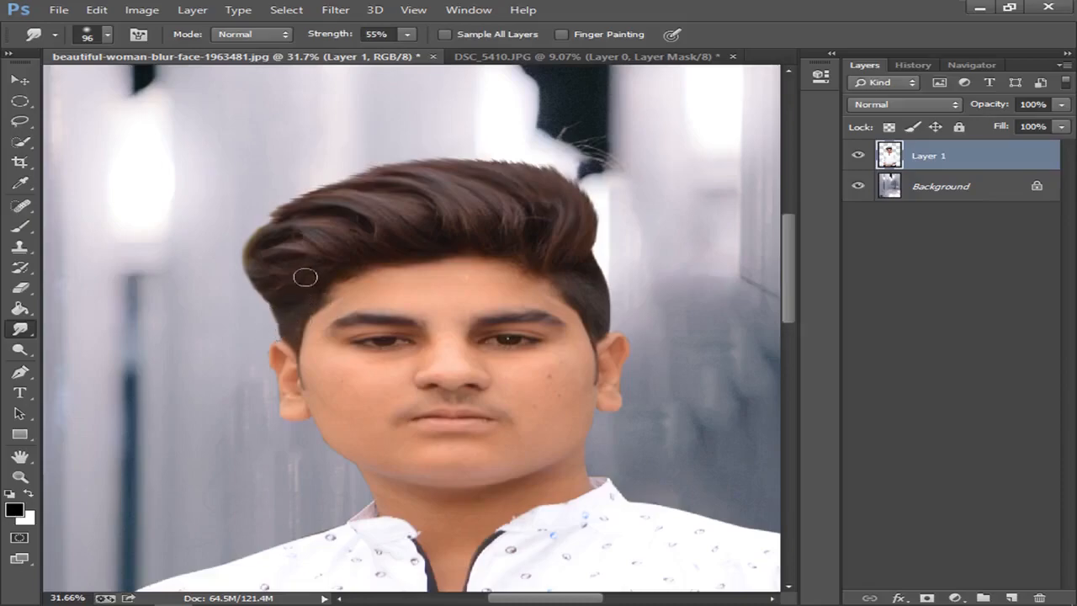
left_click_drag(262, 239, 256, 266)
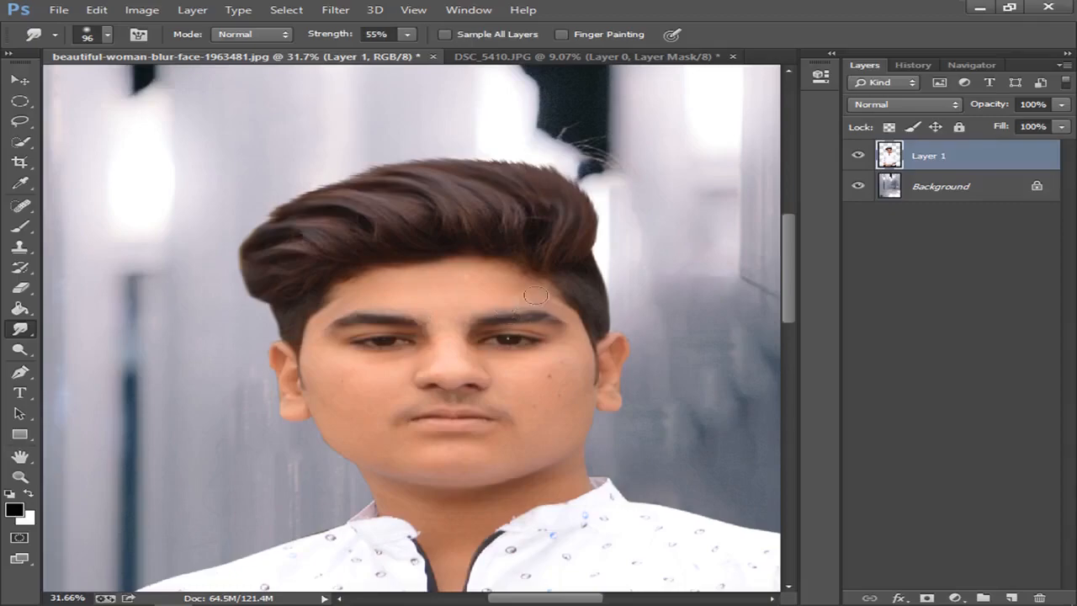
- Set up the Eraser with a soft round brush at 1842 px and 27% opacity for the man's lower body
left_click(957, 67)
left_click_drag(948, 255, 1014, 418)
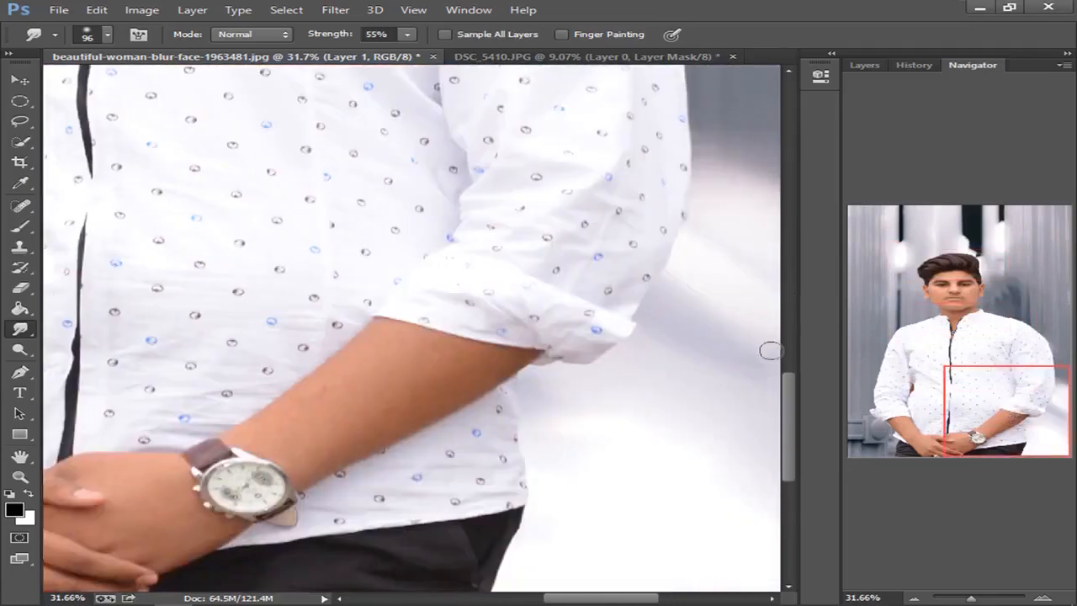
left_click(970, 600)
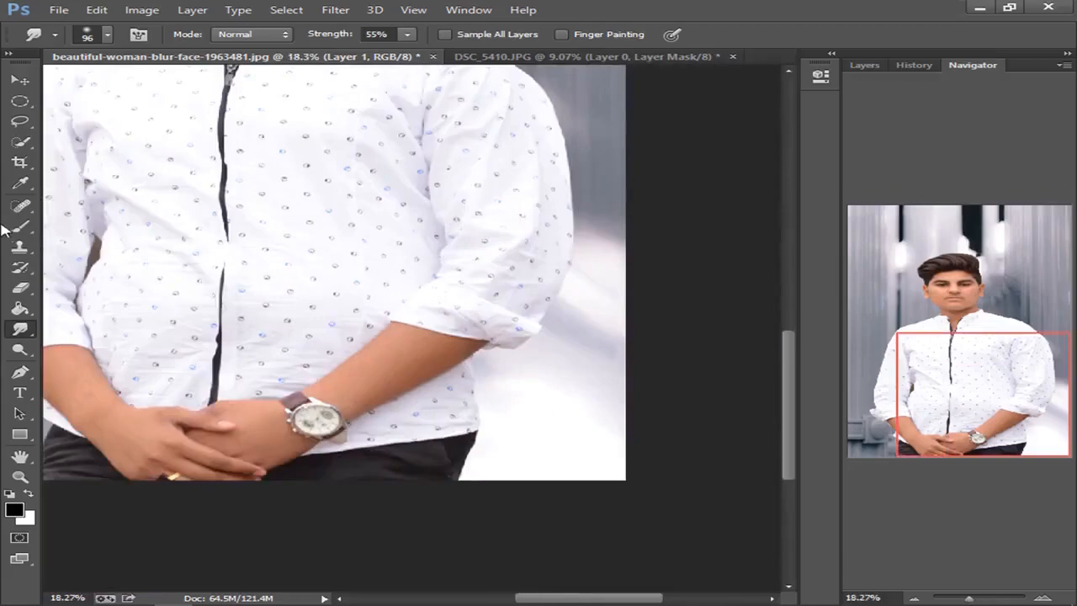
left_click(20, 287)
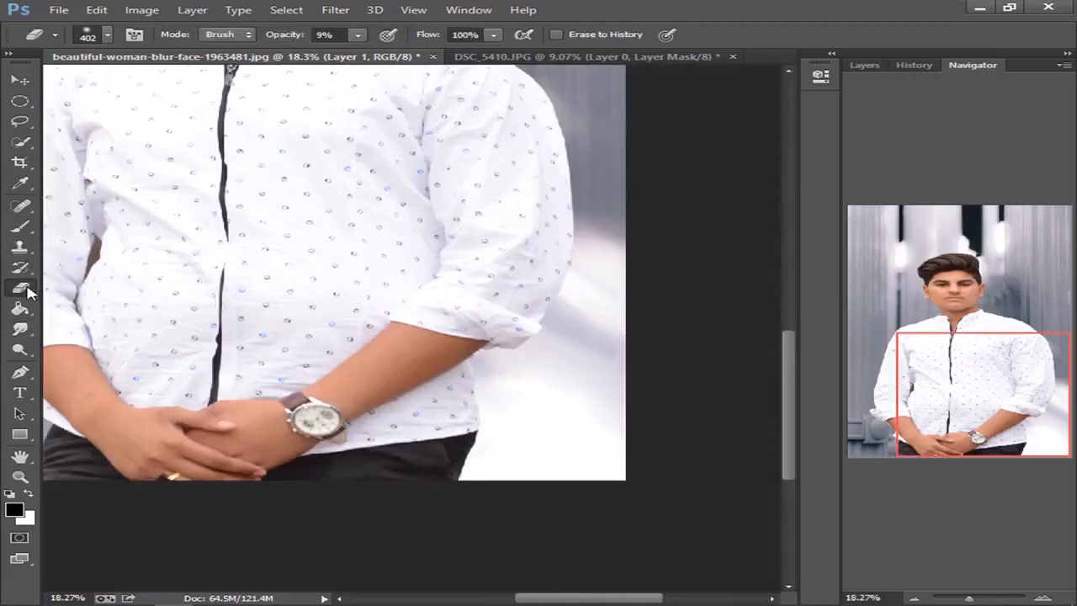
right_click(568, 255)
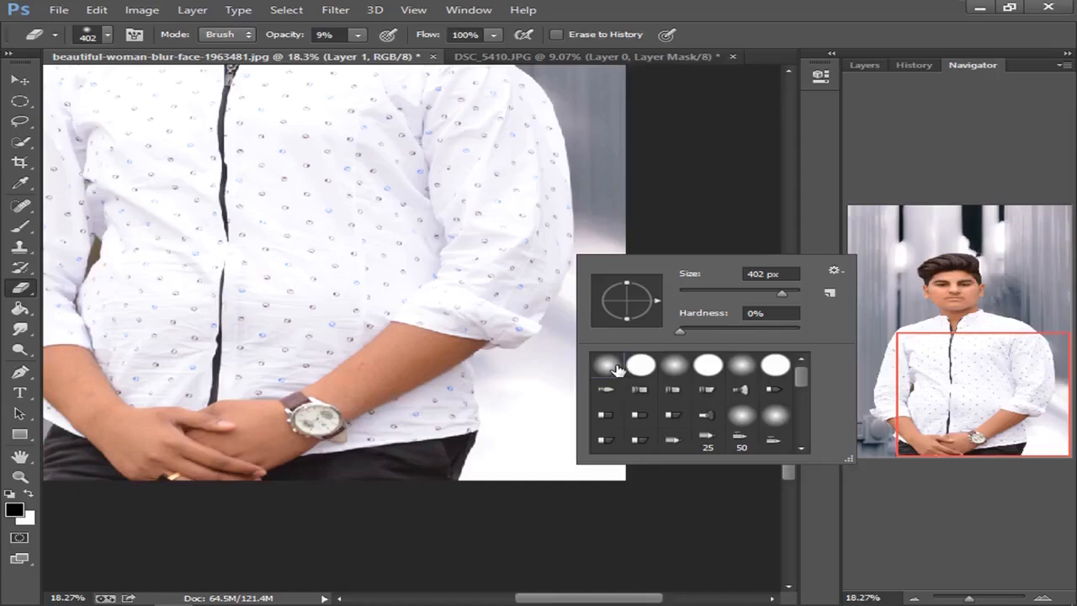
left_click(769, 293)
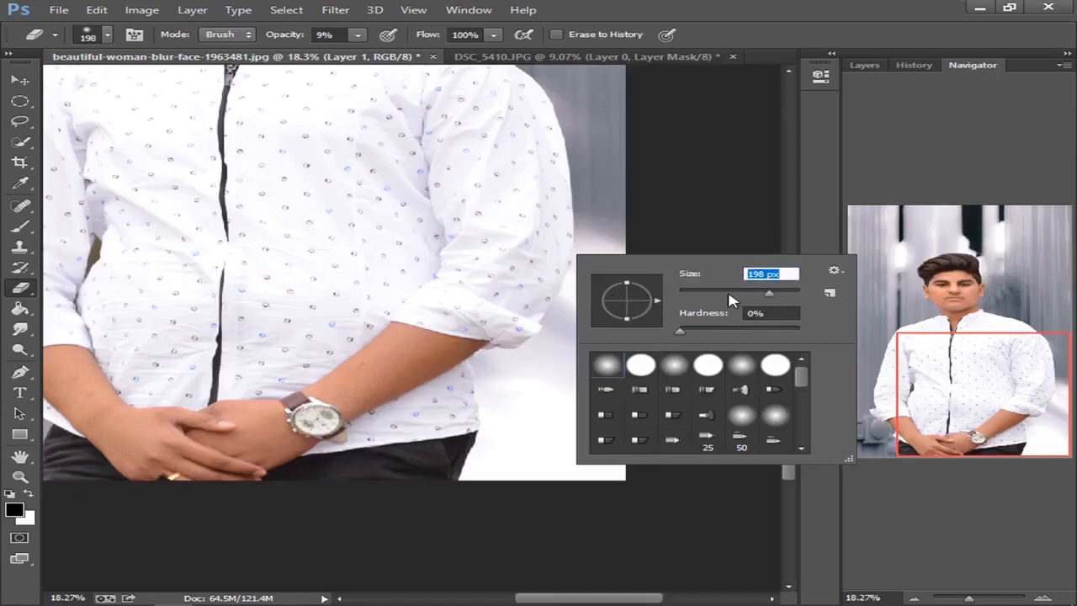
left_click(792, 294)
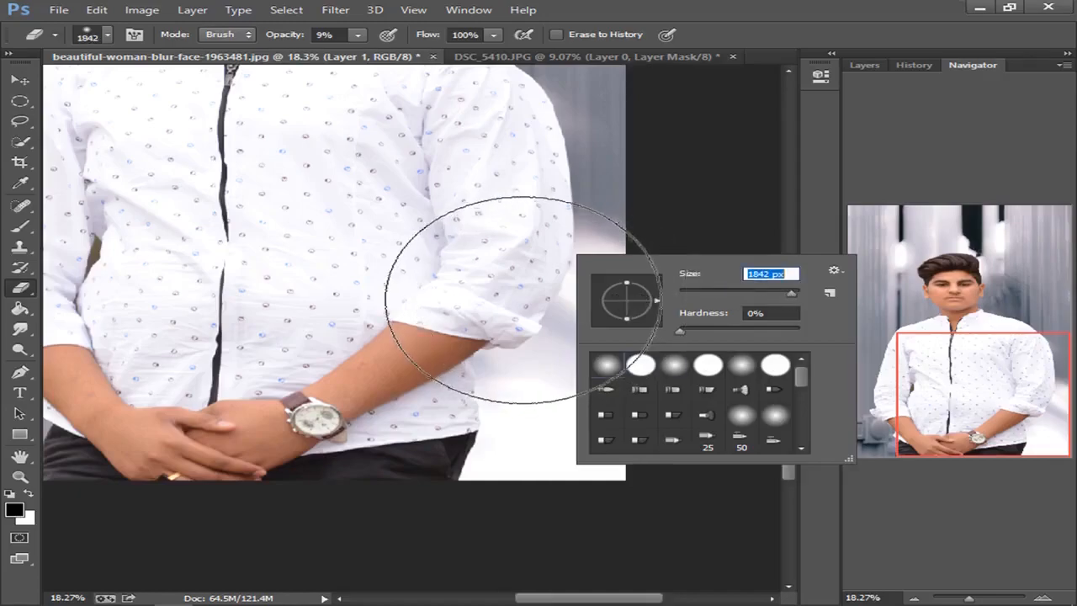
left_click_drag(286, 38, 294, 42)
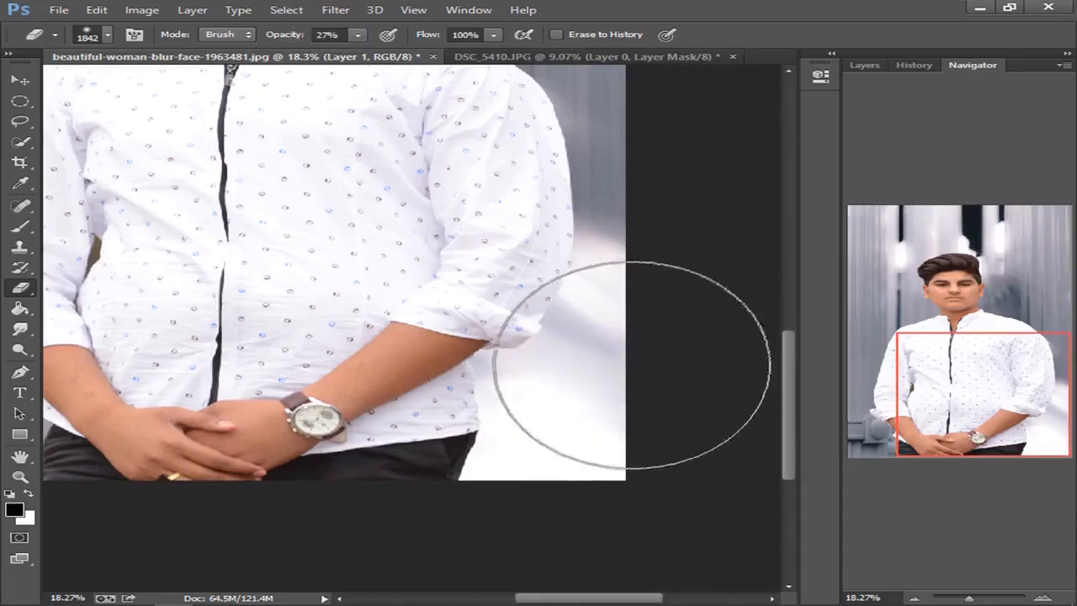
- Partially erase the man's trousers, lower shirt and the forearm with the watch so they fade into the bright background
mouse_move(524, 445)
left_mouse_down()
mouse_move(606, 379)
mouse_move(653, 300)
left_mouse_up()
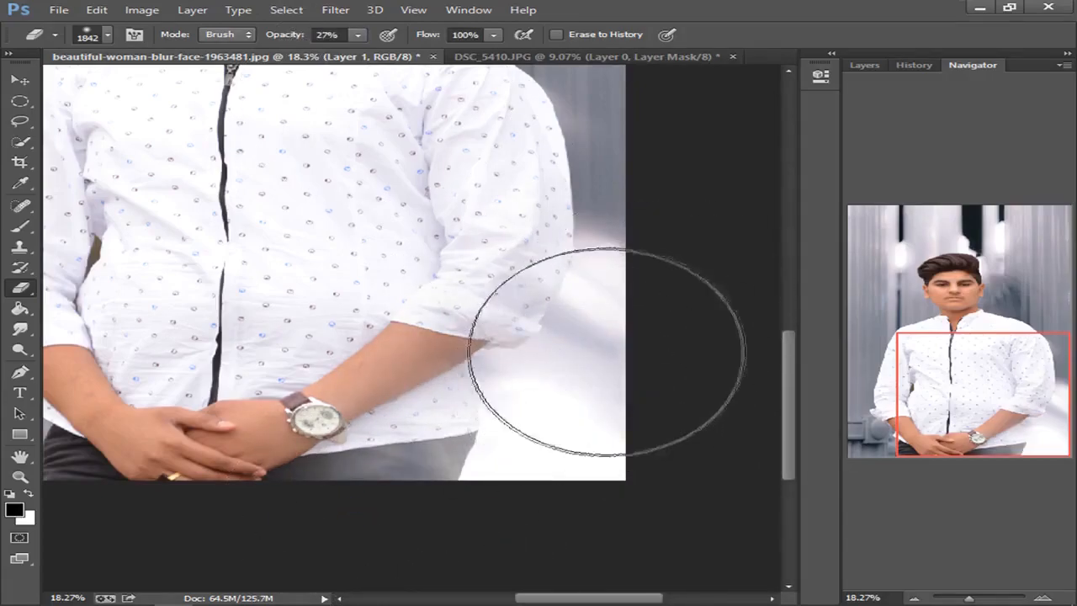
left_click_drag(590, 378, 462, 502)
mouse_move(394, 547)
left_mouse_down()
mouse_move(543, 493)
mouse_move(440, 543)
mouse_move(673, 329)
mouse_move(669, 309)
mouse_move(425, 531)
mouse_move(461, 532)
mouse_move(564, 321)
left_mouse_up()
- Lower the Eraser opacity to 8% and fade the man's elbow, forearm, watch and nearer hand into the bright background
right_click(411, 308)
left_click(571, 194)
left_click_drag(290, 39, 273, 39)
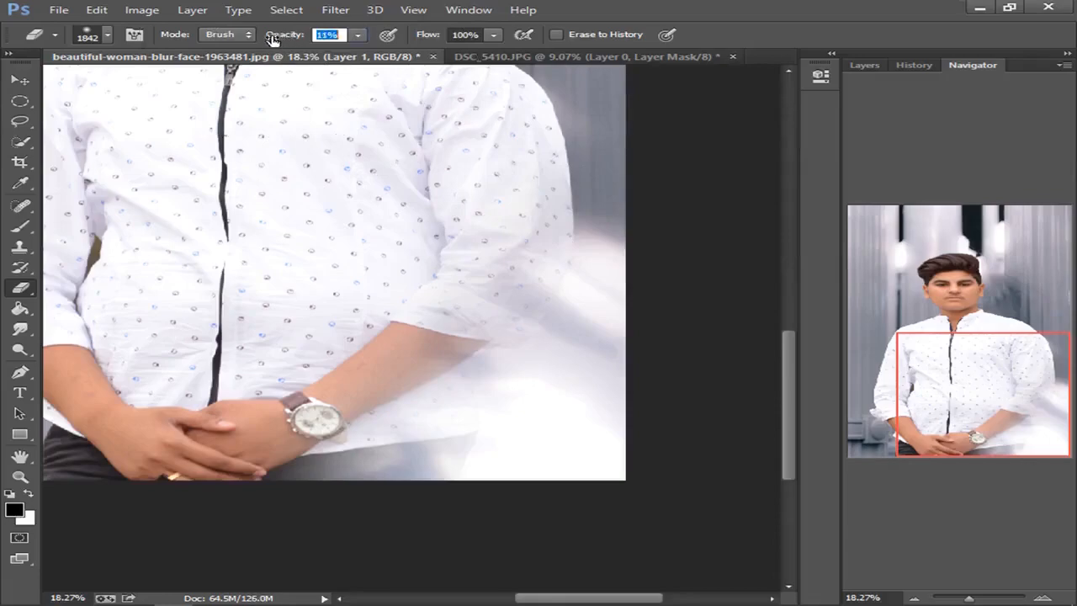
left_click(489, 324)
left_click(499, 337)
mouse_move(321, 453)
left_mouse_down()
mouse_move(489, 328)
mouse_move(320, 443)
mouse_move(361, 498)
mouse_move(417, 467)
mouse_move(485, 416)
mouse_move(311, 492)
mouse_move(312, 472)
mouse_move(405, 416)
mouse_move(494, 340)
left_mouse_up()
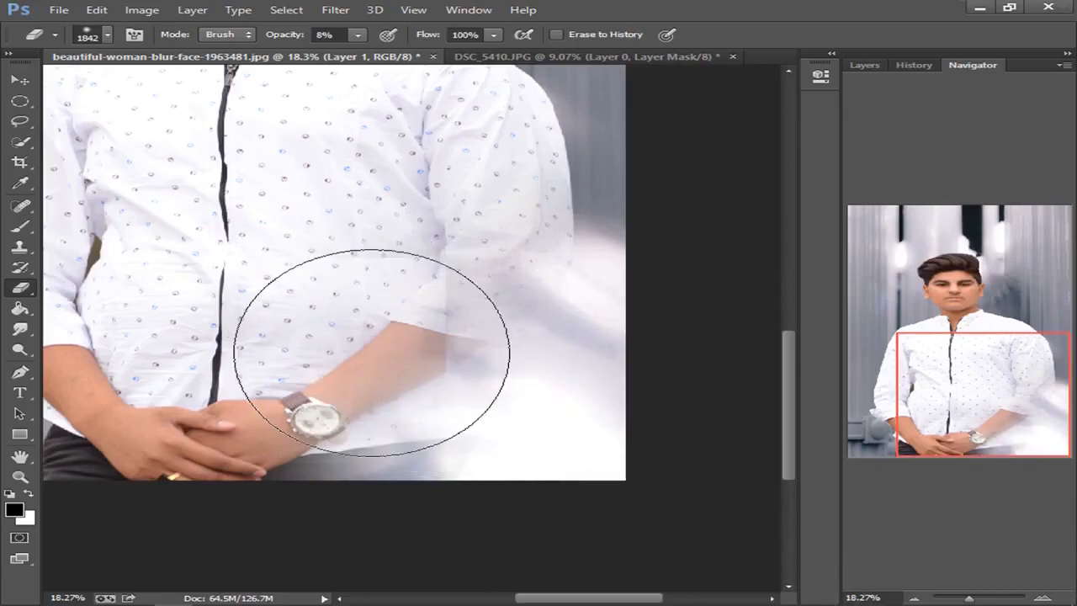
left_click_drag(373, 339, 367, 341)
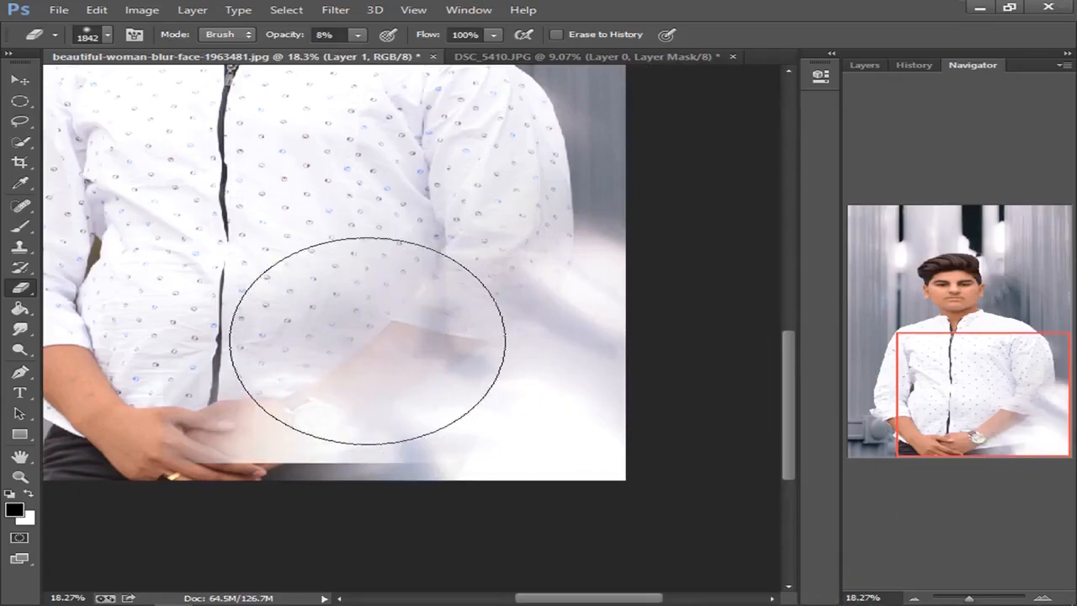
left_click_drag(211, 231, 366, 340)
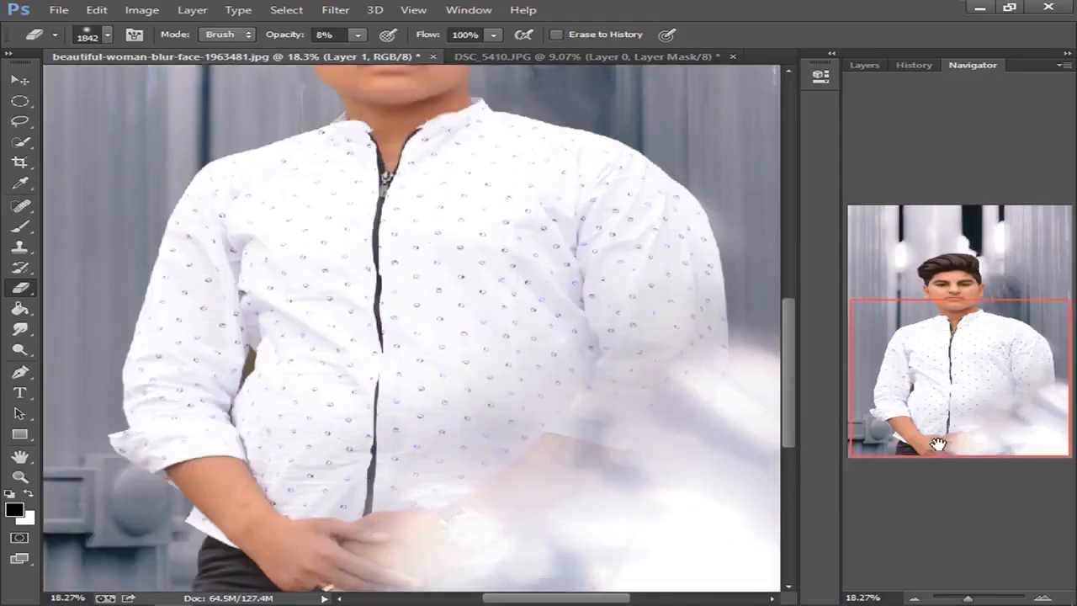
left_click_drag(967, 601, 966, 601)
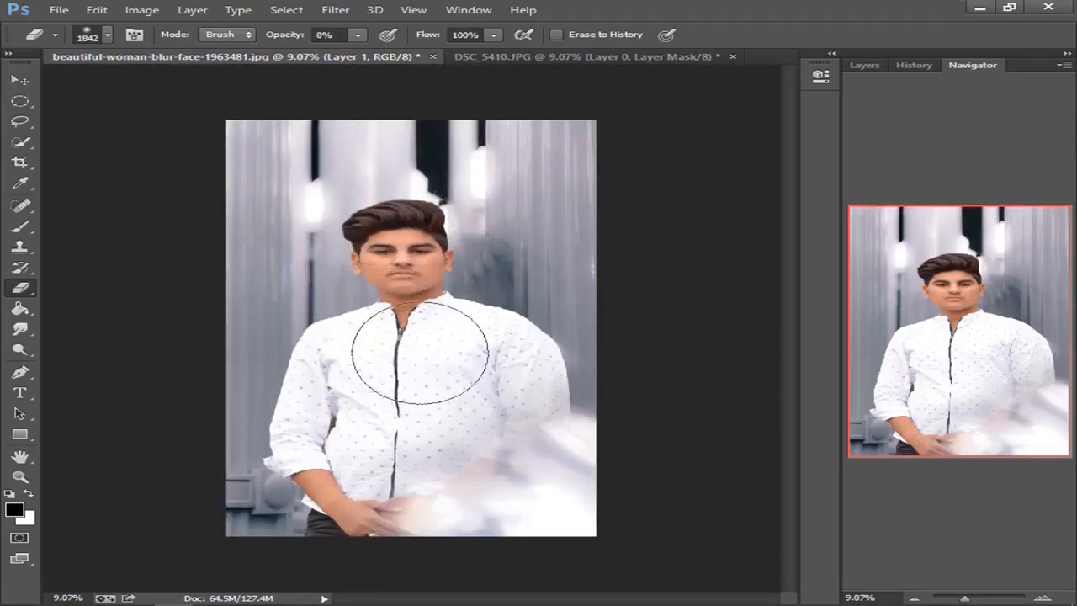
- Draw a closed Pen path around the bright blurred area in the lower-right corner of the Background layer
left_click(20, 372)
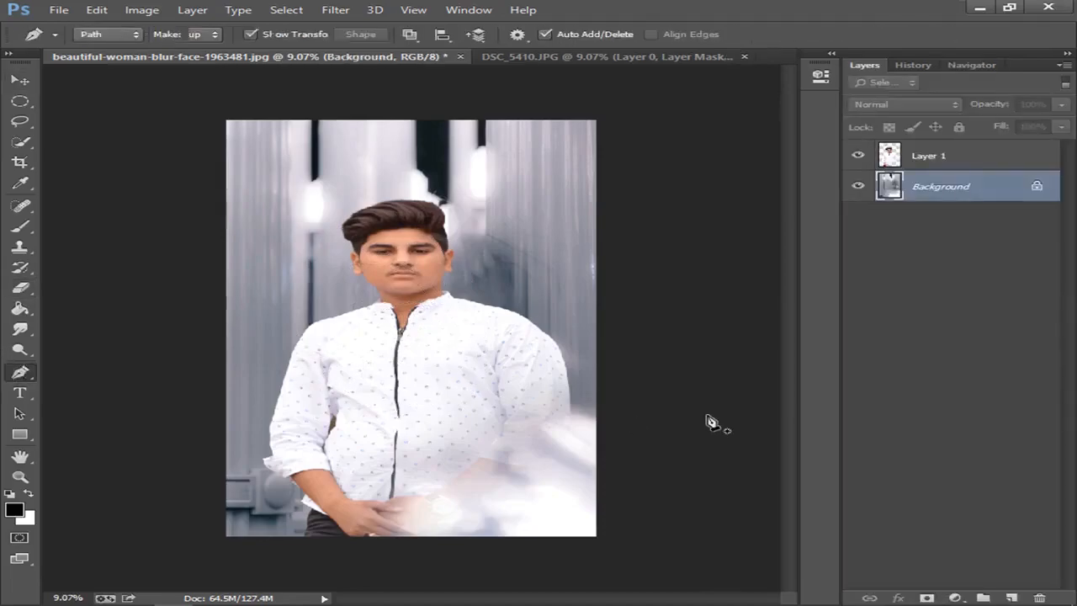
left_click_drag(600, 421, 595, 429)
mouse_move(512, 494)
left_mouse_down()
mouse_move(478, 523)
mouse_move(488, 553)
left_mouse_up()
left_click_drag(567, 539, 579, 538)
left_click(609, 537)
left_click(600, 422)
- Convert the path into a new anti-aliased selection with a 1.1 px feather and copy that area to its own layer
right_click(586, 476)
left_click(644, 151)
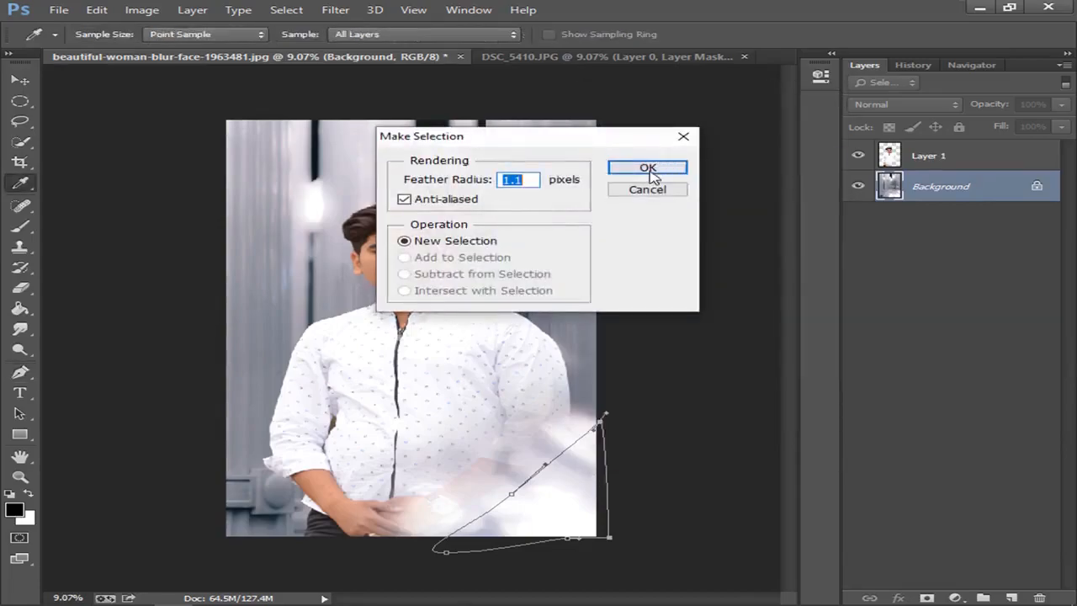
left_click(649, 175)
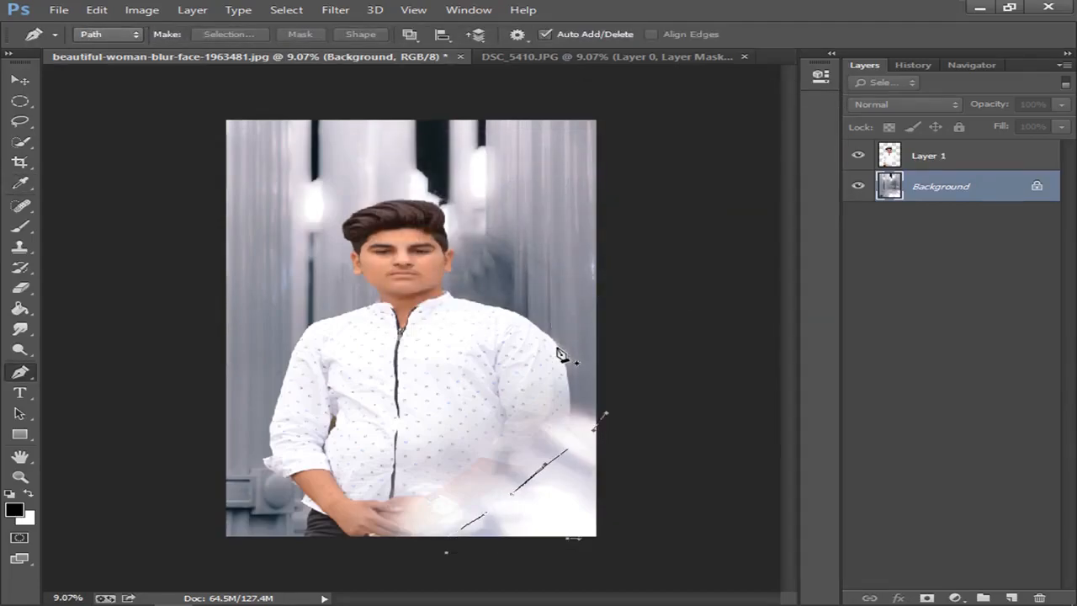
key("ctrl+j")
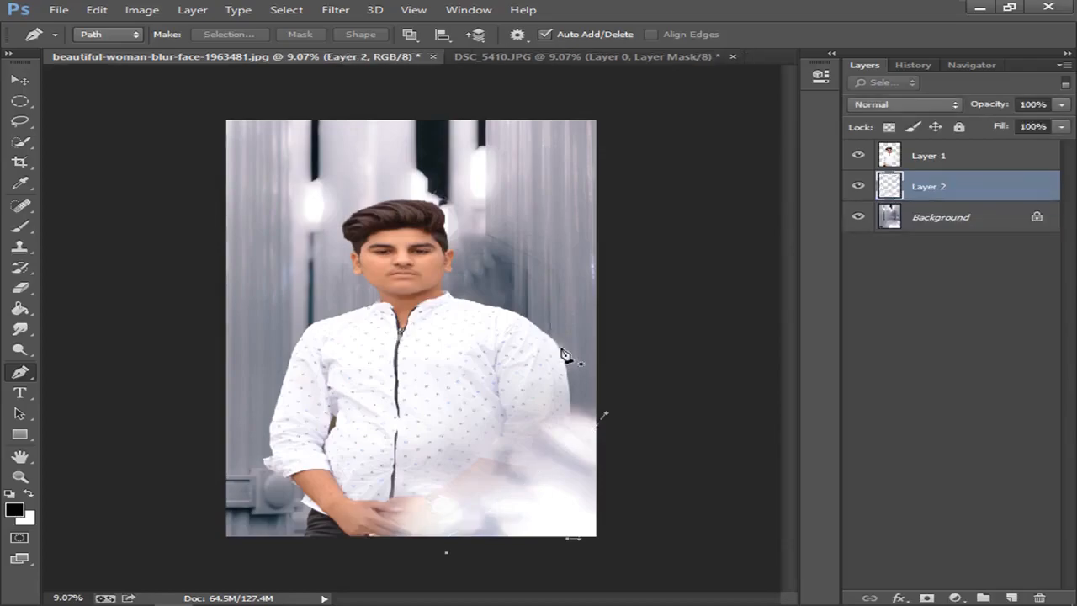
- Move the copied bright patch to the lower-left corner of the photo and flip it horizontally
left_click(19, 80)
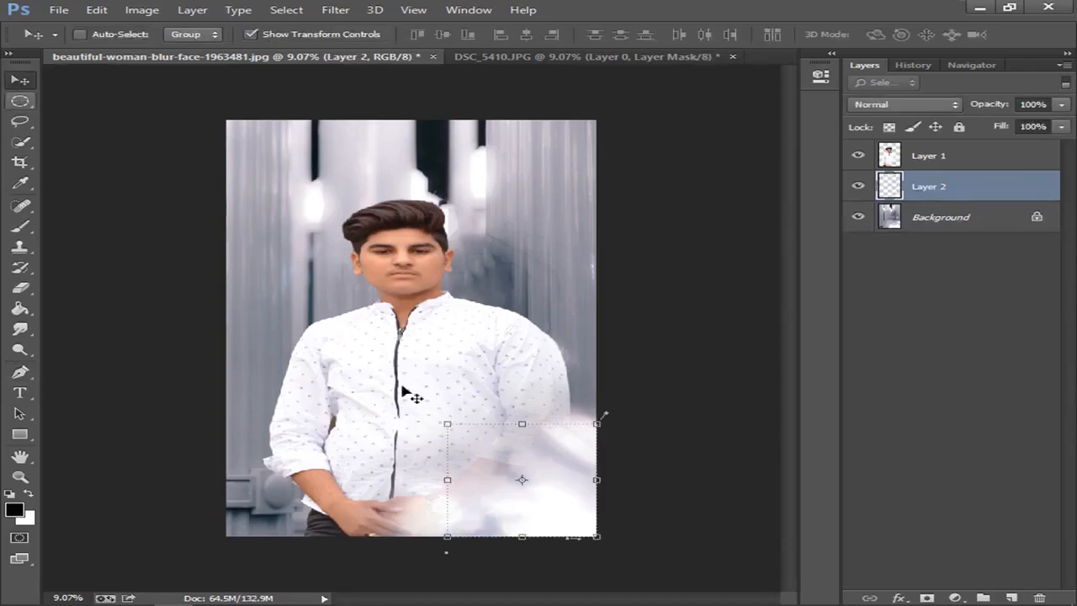
left_click_drag(550, 479, 259, 459)
right_click(273, 477)
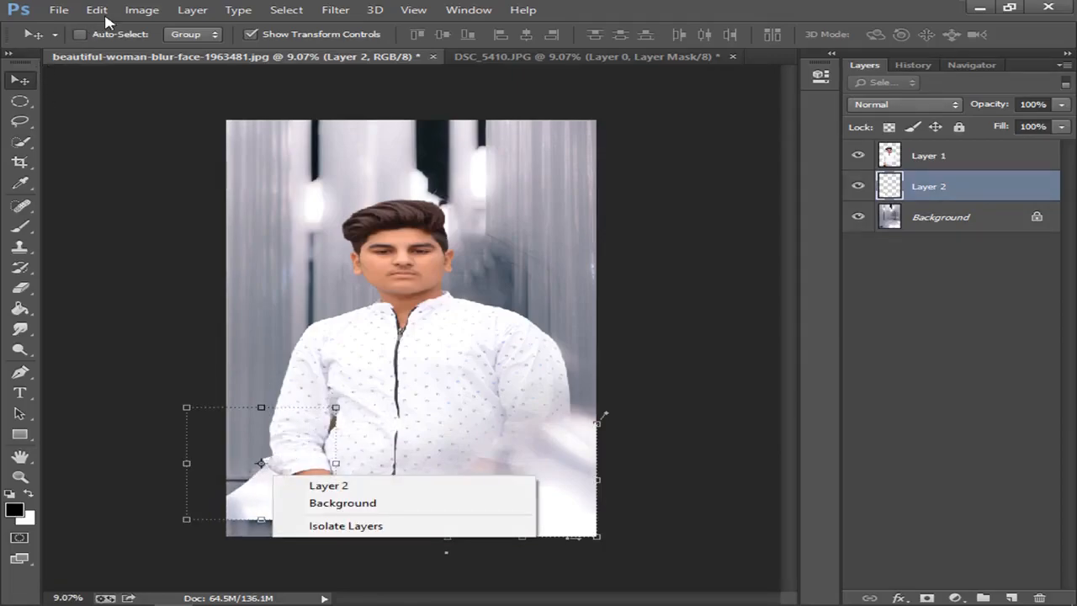
left_click(137, 12)
left_click(96, 10)
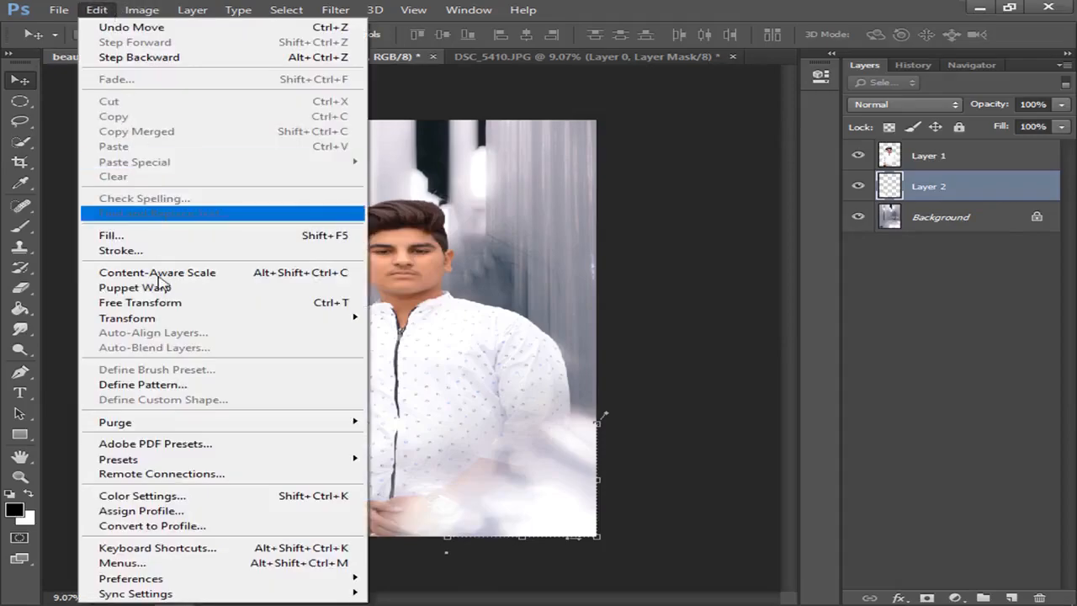
mouse_move(332, 318)
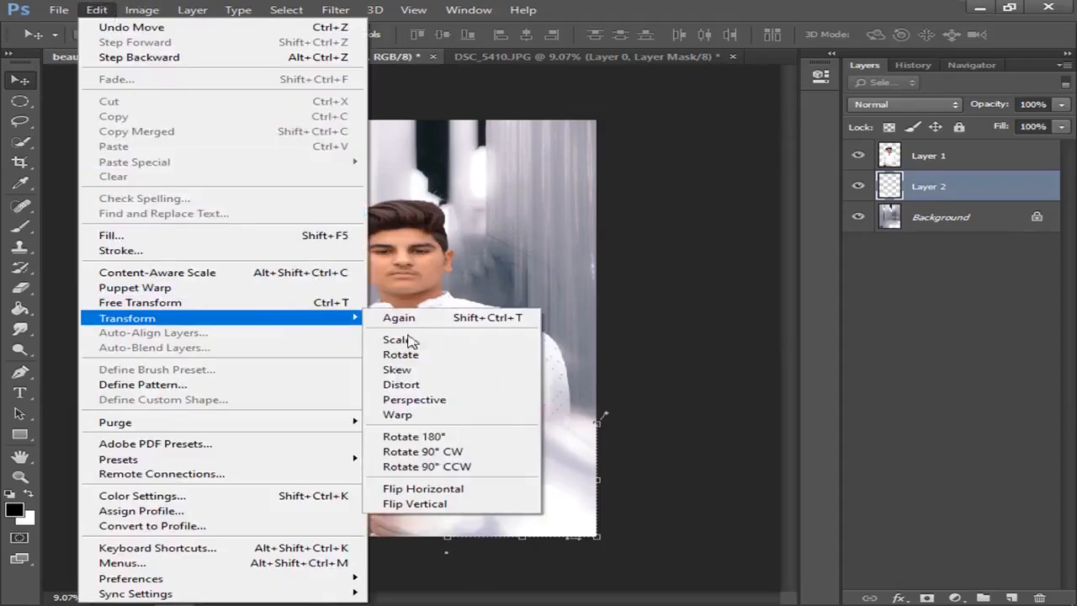
left_click(408, 490)
- Stack the bright patch above the man's layer and nudge the man slightly up and to the right
left_click_drag(409, 485, 347, 478)
left_click_drag(954, 148, 955, 187)
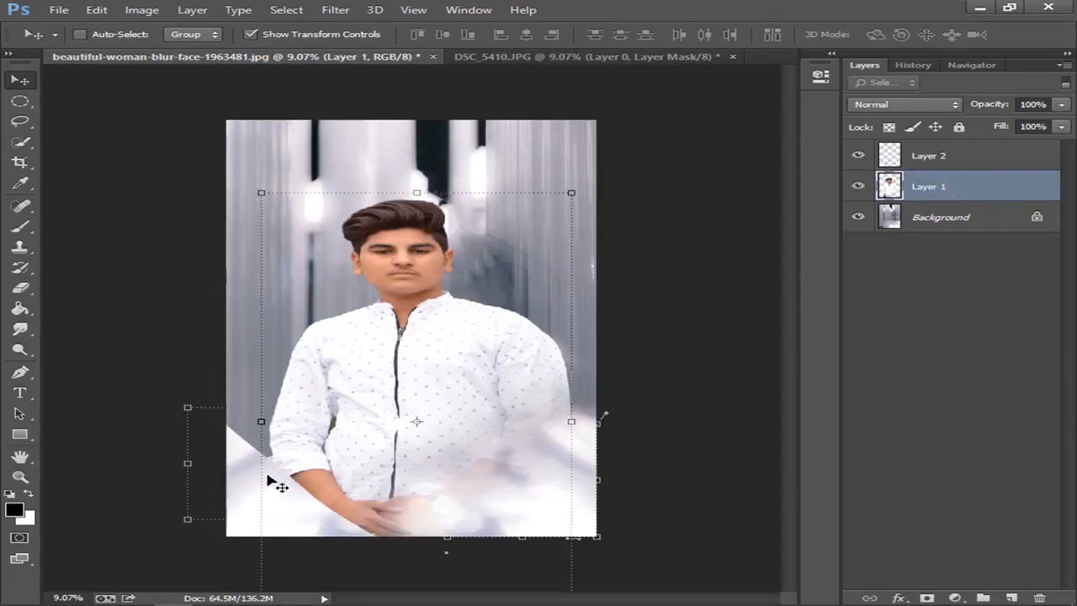
left_click_drag(282, 477, 271, 476)
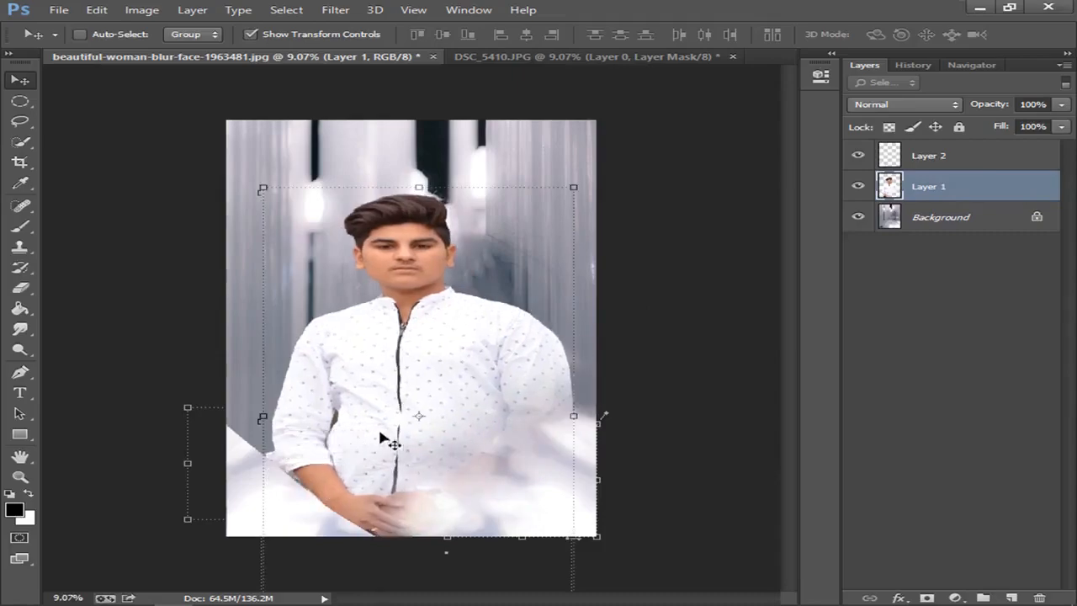
- Fit the Layer 2 bright patch into the lower-left corner, scaling it to 119.00% width and 114.76% height
left_click(942, 156)
left_click_drag(283, 468, 291, 478)
left_click_drag(375, 424, 403, 407)
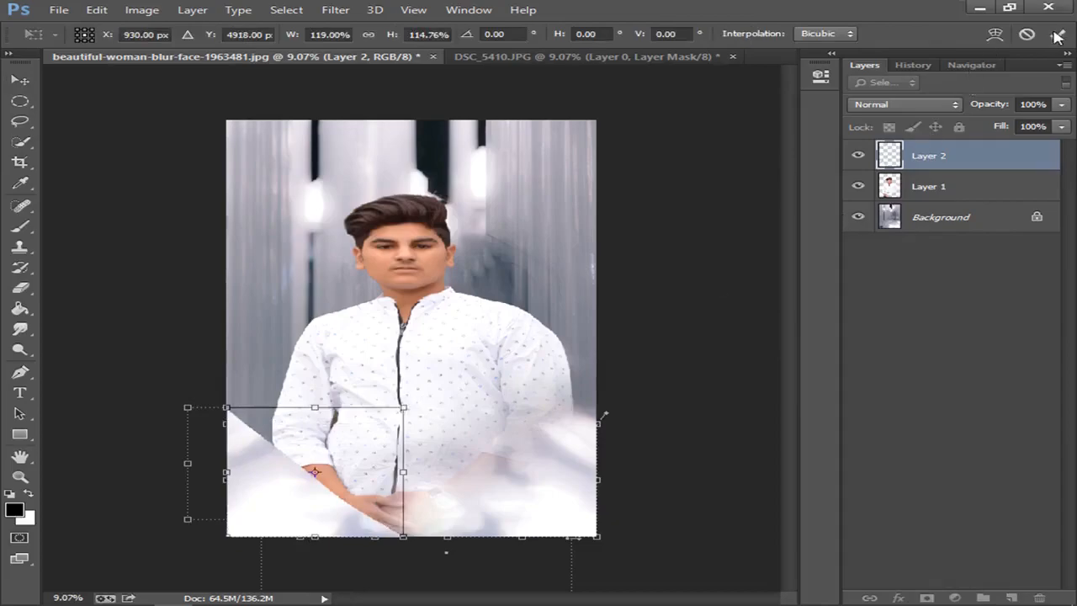
key("Return")
- Apply a Gaussian Blur with a 186 px radius to the bright patch on Layer 2
left_click(335, 9)
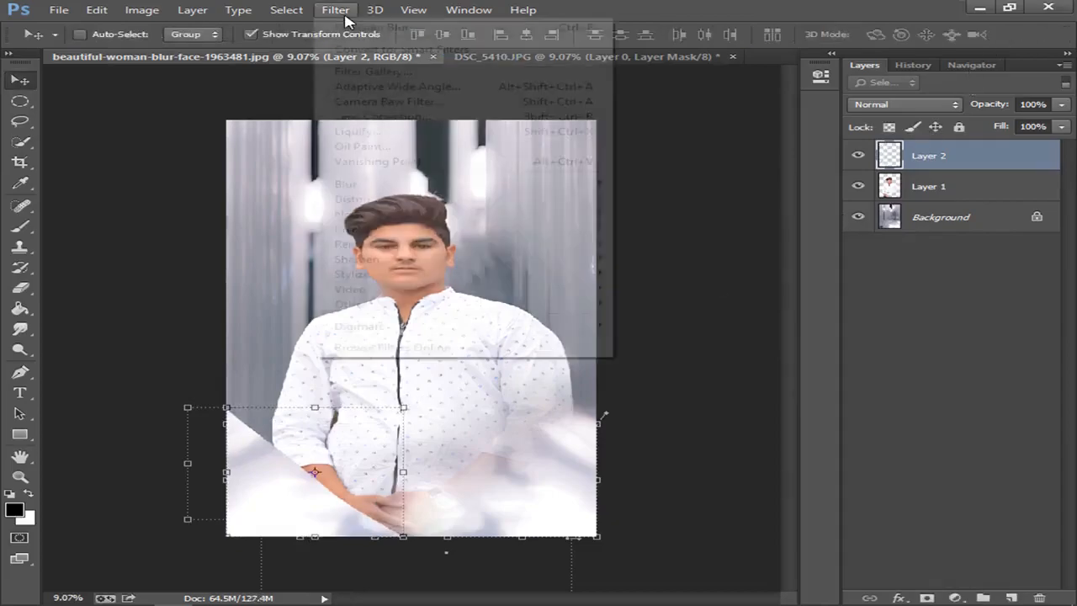
mouse_move(604, 185)
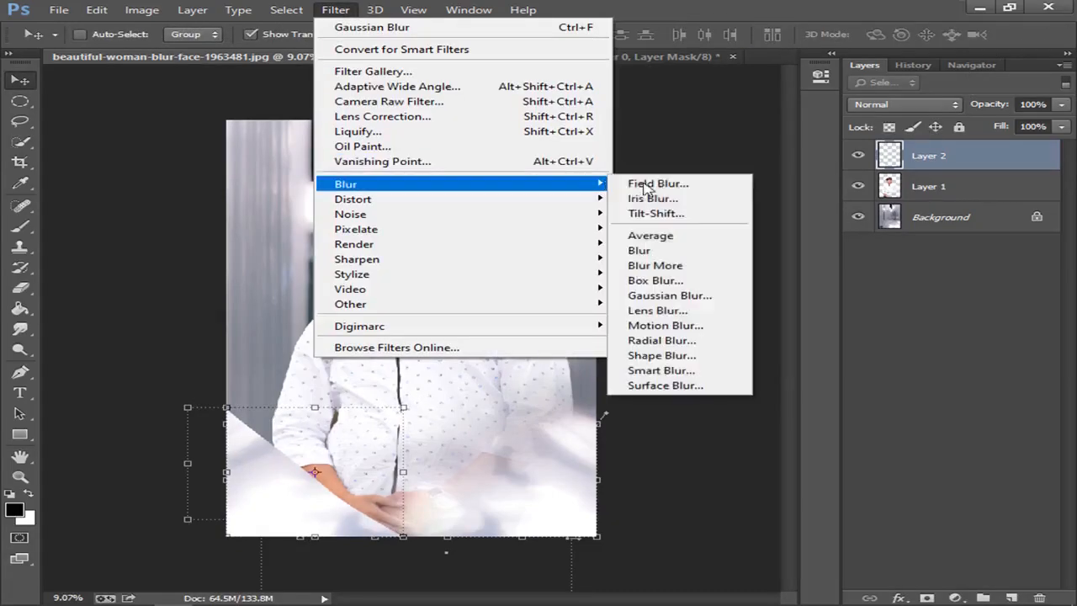
left_click(666, 295)
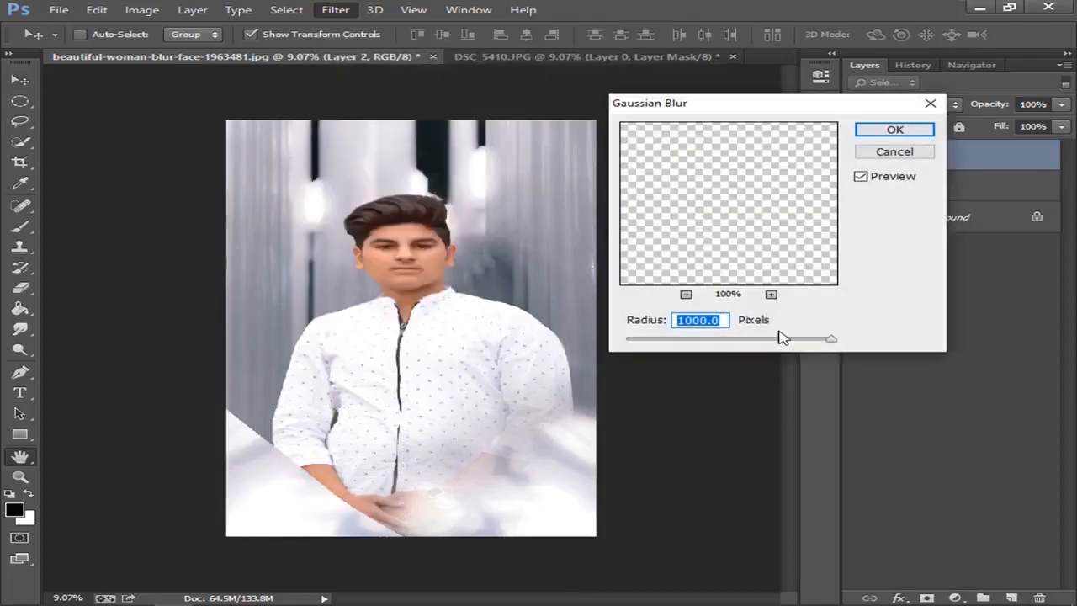
left_click(804, 339)
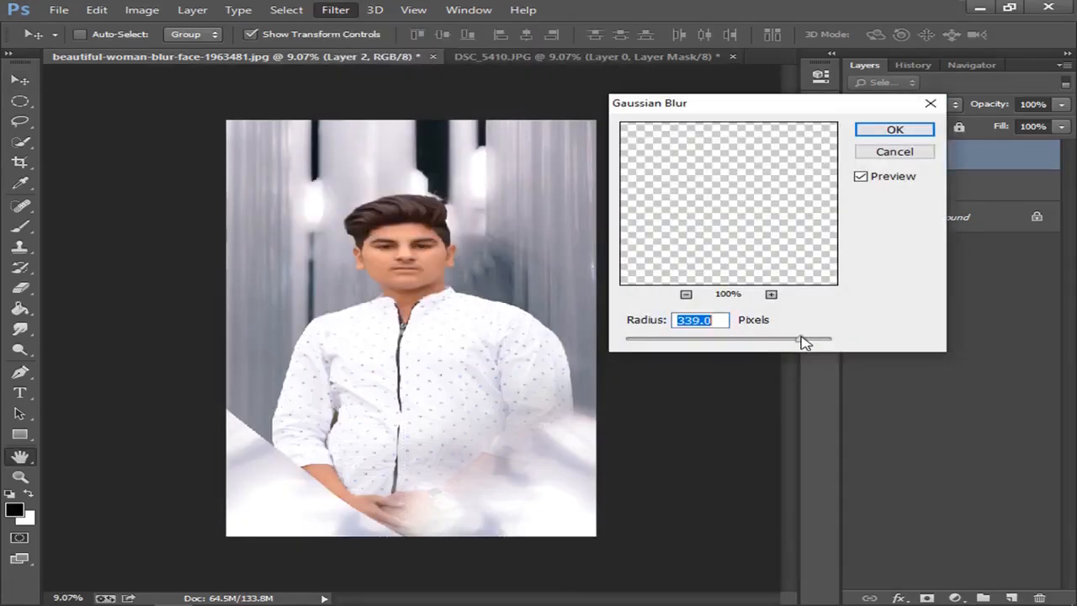
left_click_drag(804, 340, 793, 341)
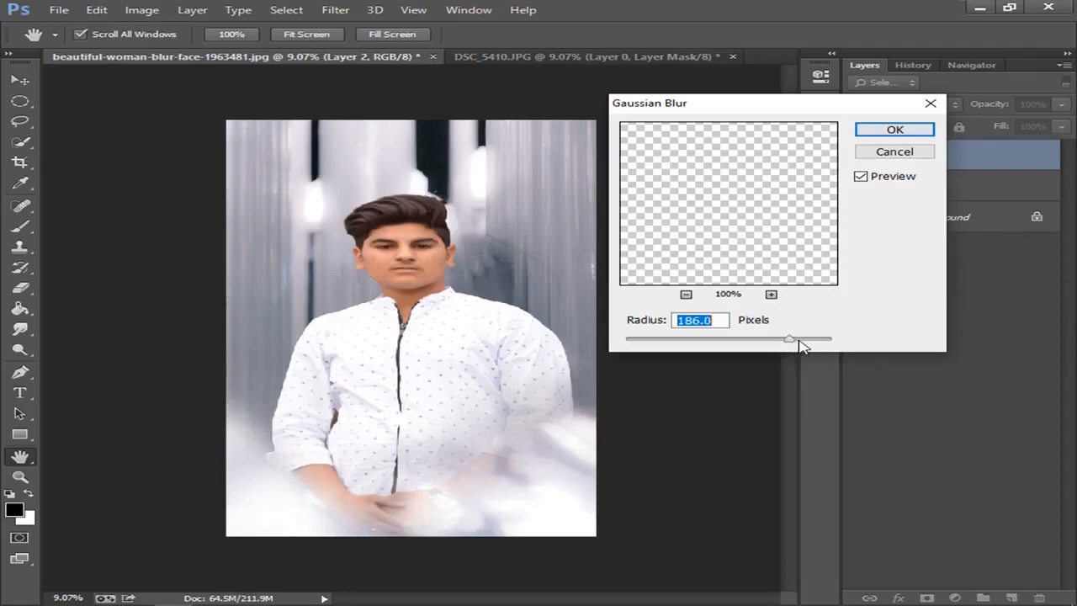
left_click(893, 133)
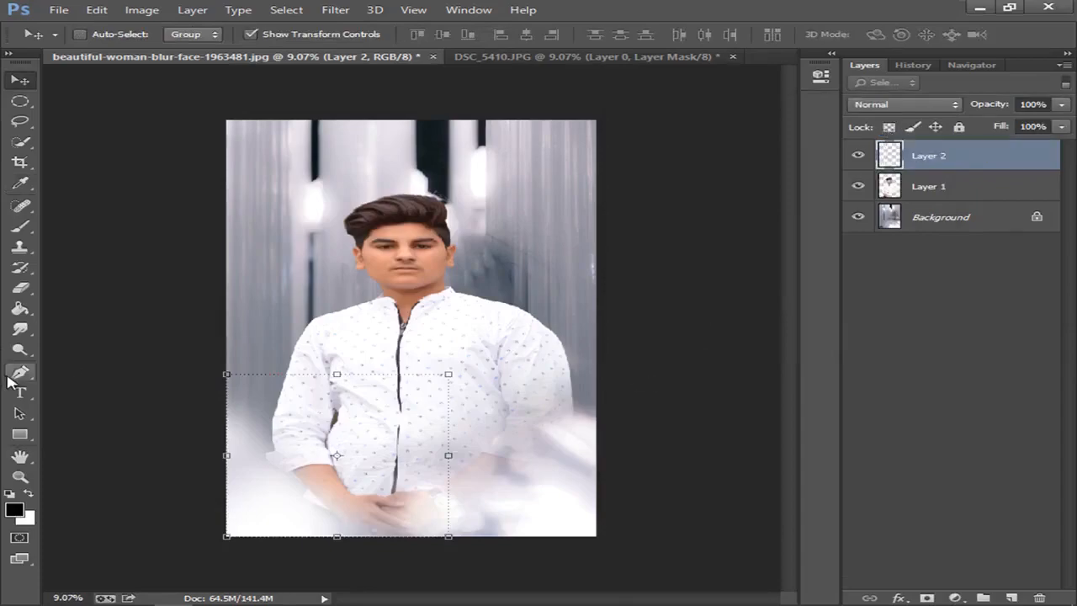
- Partially erase the blurred patch over the man's sleeve, forearm and hands with the 8% opacity Eraser
left_click(20, 288)
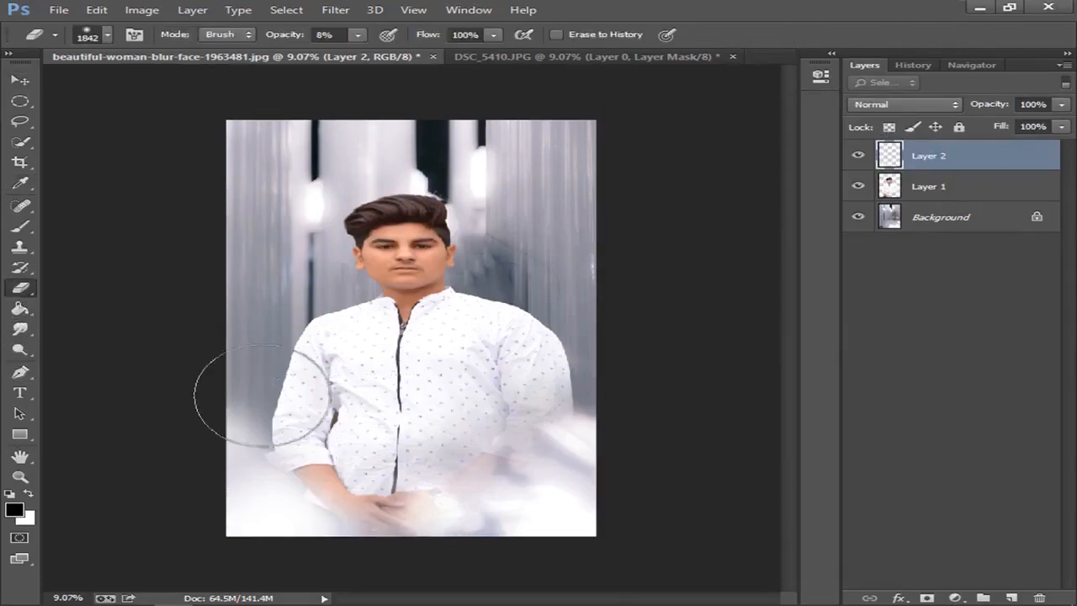
mouse_move(318, 439)
left_mouse_down()
mouse_move(329, 477)
mouse_move(361, 500)
mouse_move(325, 411)
mouse_move(267, 413)
mouse_move(262, 392)
left_mouse_up()
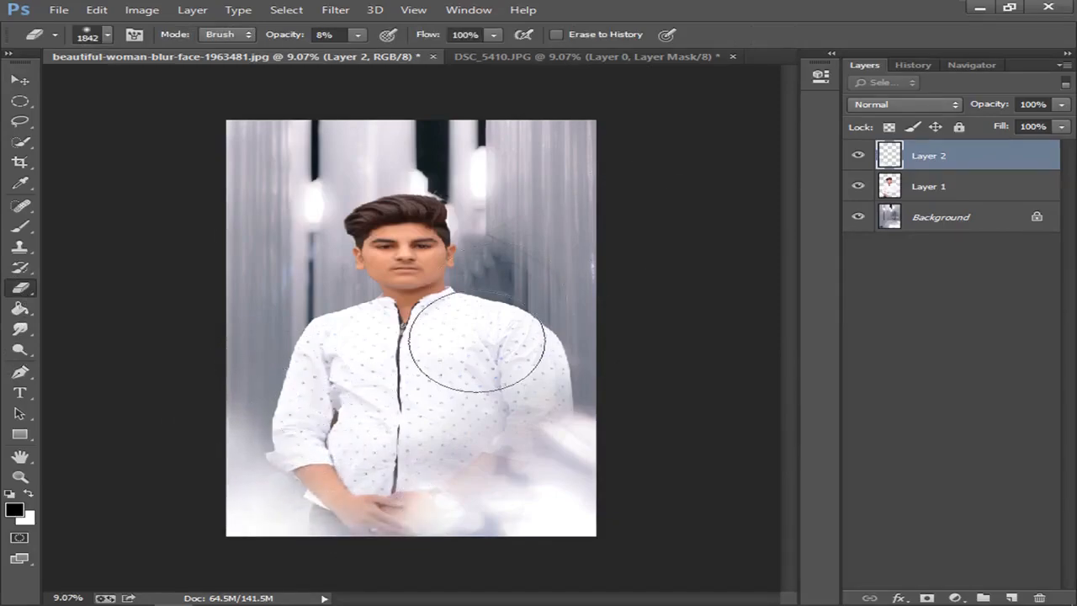
left_click_drag(346, 345, 413, 318)
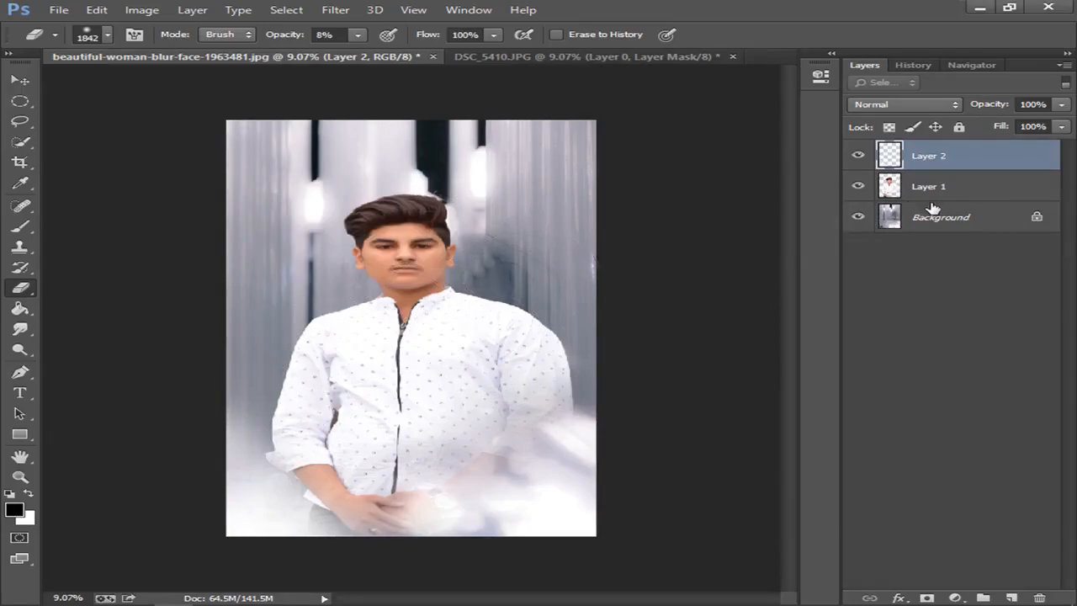
- Place the sun flair image directly above the Background layer and enlarge it until it covers the whole canvas
left_click(926, 217)
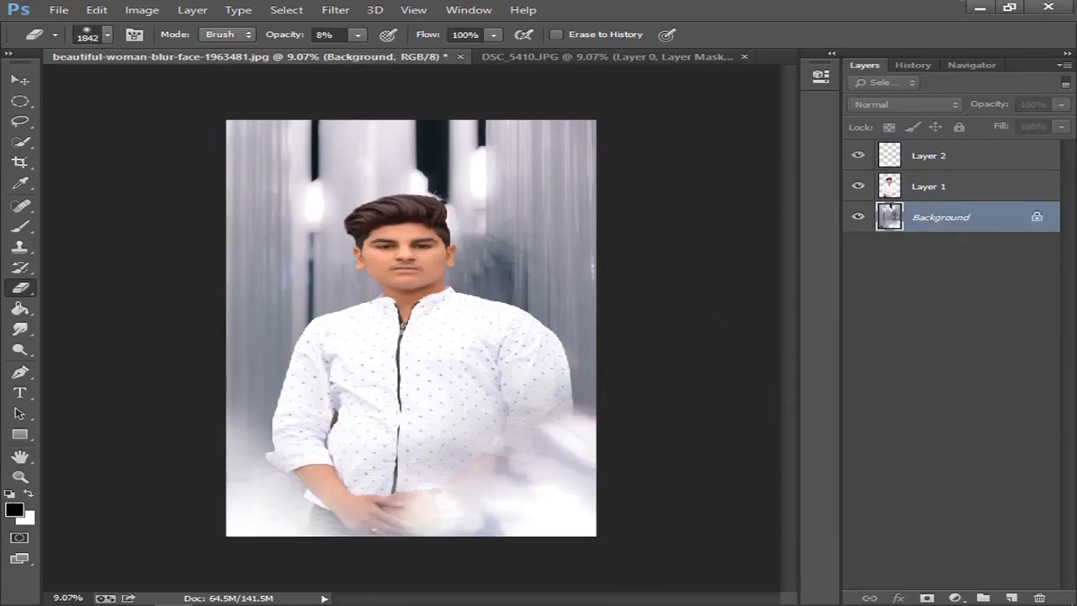
mouse_move(407, 594)
left_click(392, 481)
left_click_drag(464, 113, 497, 209)
left_click_drag(421, 320, 598, 122)
left_click_drag(402, 335, 140, 596)
left_click_drag(596, 120, 727, 24)
left_click_drag(662, 225, 661, 191)
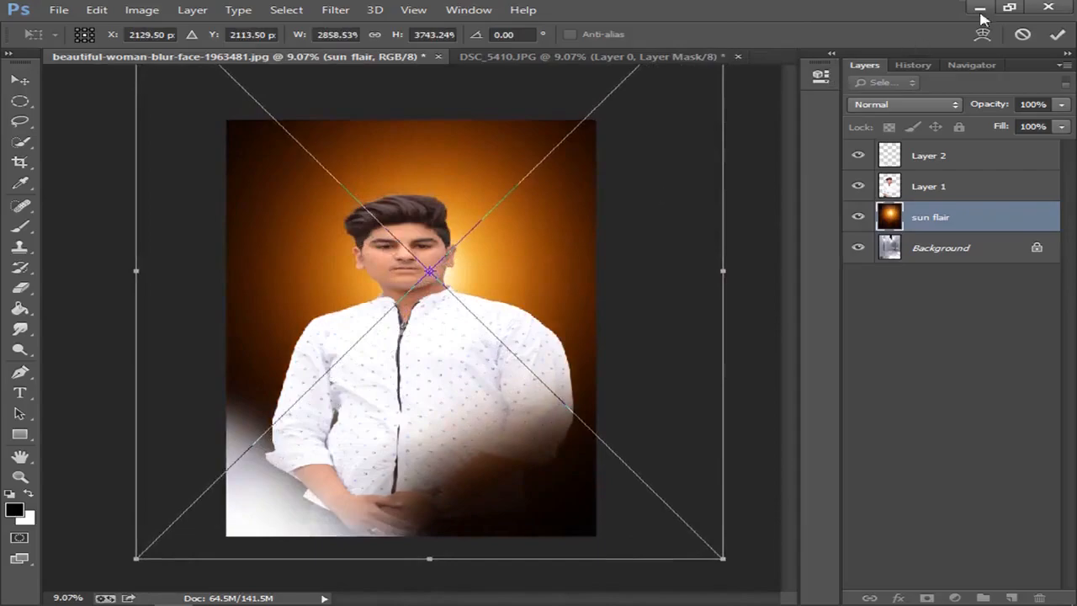
left_click(1056, 35)
- Set the sun flair layer's blend mode to Screen
left_click(904, 105)
left_click(879, 237)
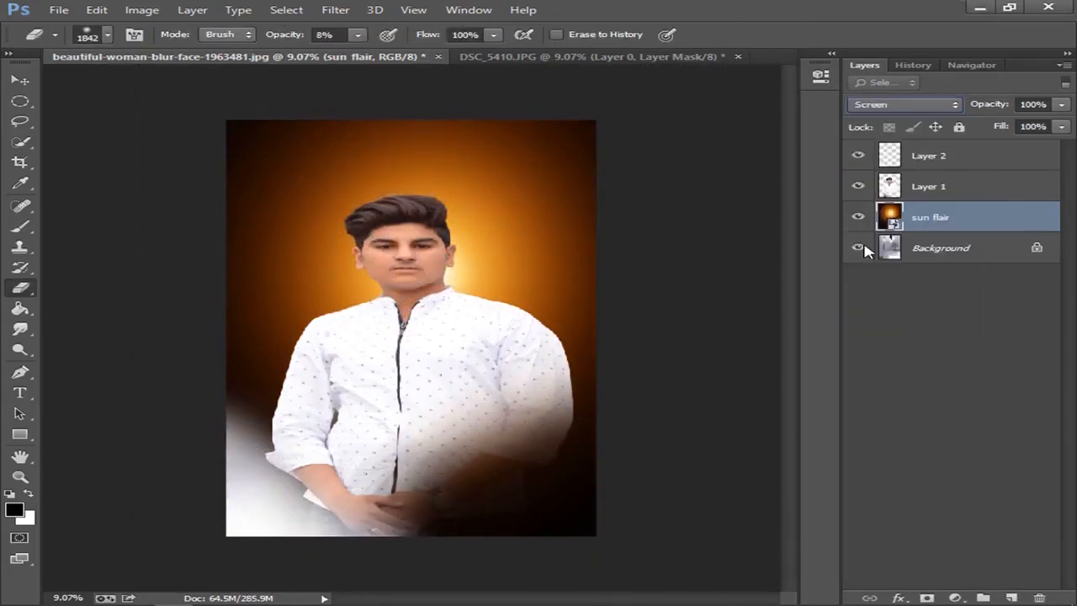
left_click(860, 248)
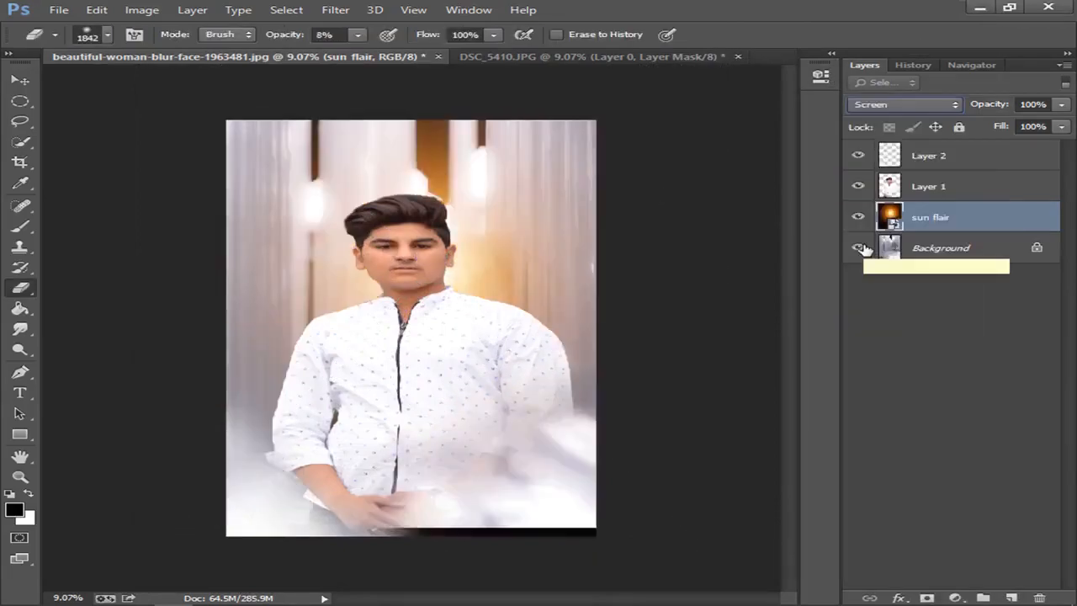
- Apply a Gaussian Blur with an 886 px radius to the sun flair layer
left_click(339, 13)
mouse_move(357, 180)
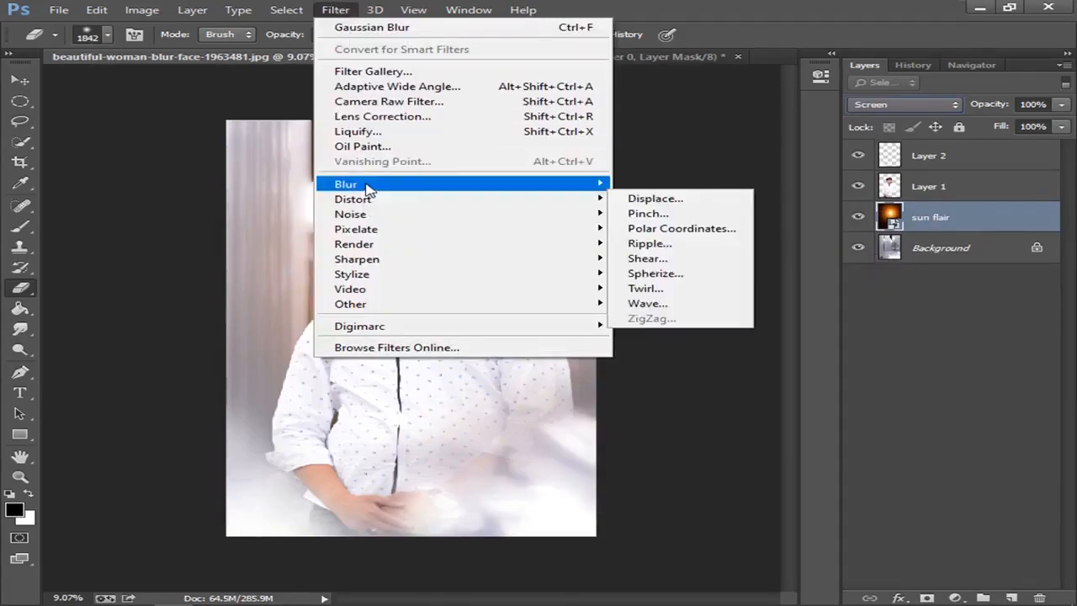
left_click(660, 296)
left_click_drag(633, 339, 825, 343)
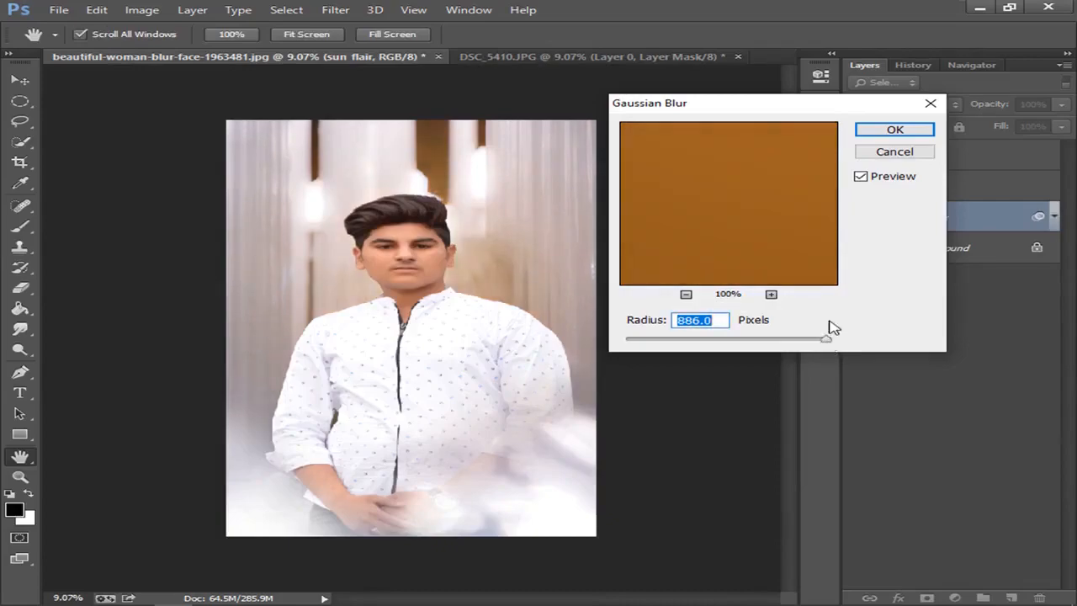
left_click(893, 132)
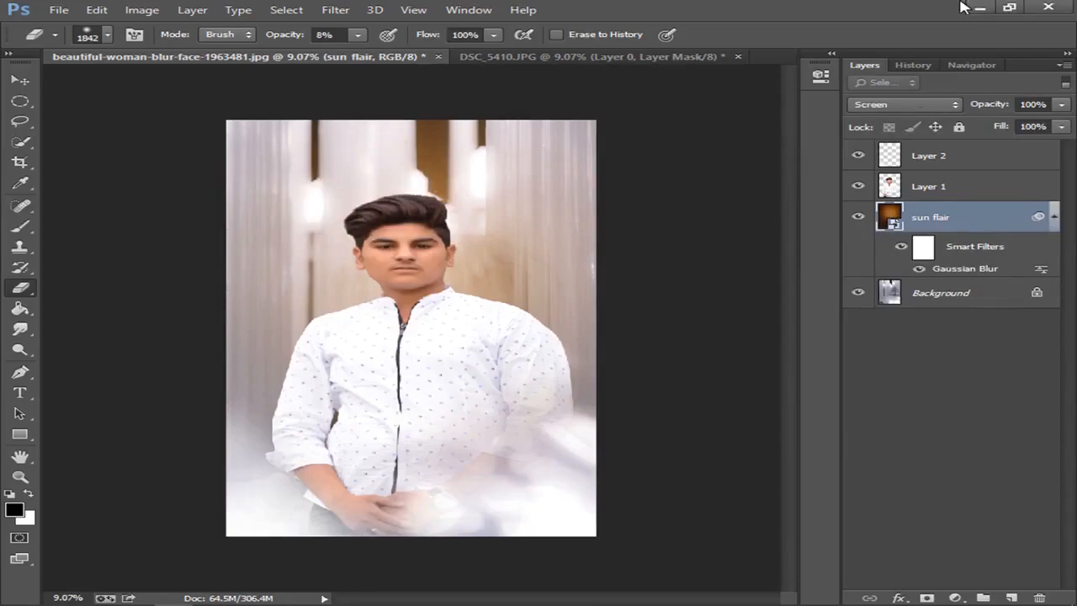
- Place a second sun flair image near the upper-right light of the wall and set its blend mode to Screen
left_click(979, 8)
mouse_move(477, 138)
left_mouse_down()
mouse_move(164, 587)
mouse_move(500, 260)
mouse_move(435, 322)
mouse_move(587, 157)
mouse_move(522, 151)
mouse_move(467, 104)
mouse_move(486, 123)
left_mouse_up()
left_click(1058, 36)
left_click(900, 104)
left_click(876, 234)
- Resize the second sun flair to 417.67% width and 1237.21% height and position it over the bright light right of the head
left_click(24, 82)
left_click_drag(477, 288, 473, 247)
left_click_drag(479, 136, 442, 170)
mouse_move(524, 170)
left_mouse_down()
mouse_move(504, 171)
mouse_move(523, 171)
left_mouse_up()
left_click(1058, 36)
left_click(489, 171)
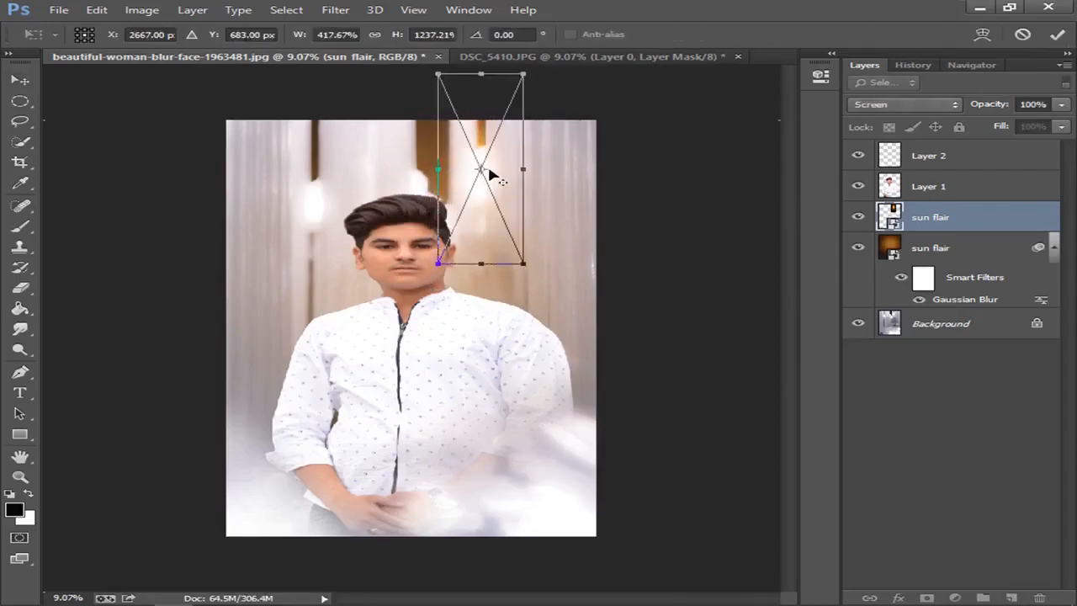
left_click(1058, 35)
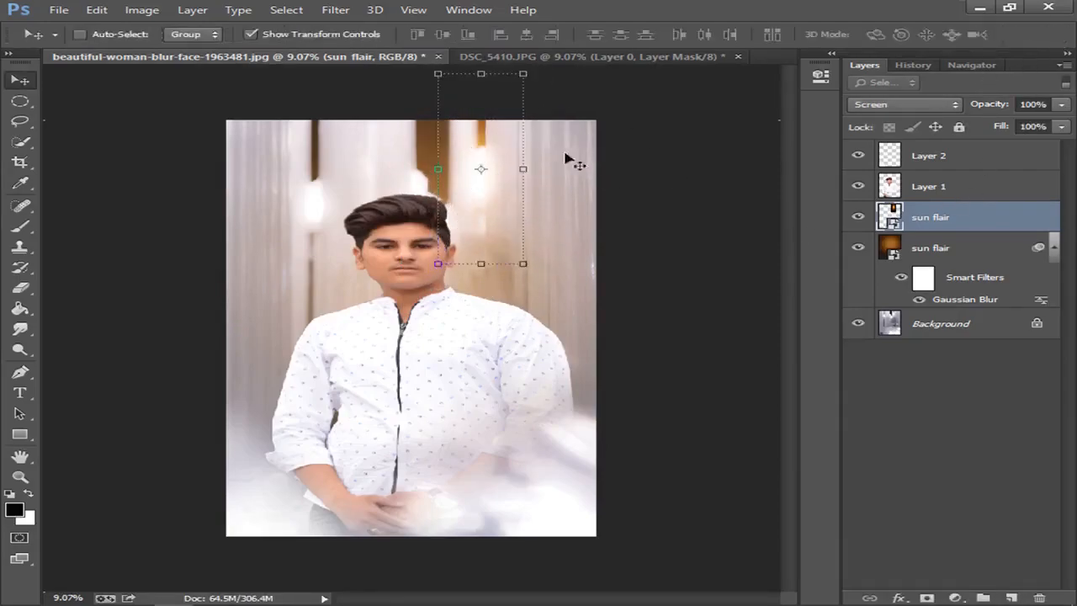
- Duplicate the small sun flair twice, positioning the copies over the light left of the head and the one behind the hair
key("ctrl+j")
left_click_drag(493, 170, 336, 191)
key("ctrl+j")
left_click(926, 186)
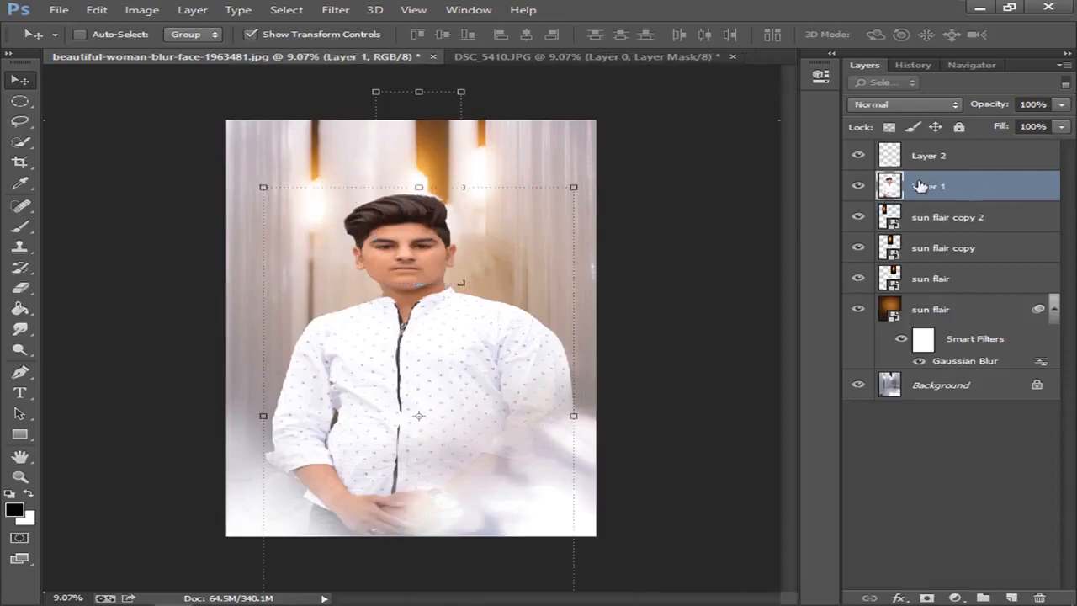
- Hide and show Layer 2 to check what it contributes to the composite
left_click(929, 156)
left_click(858, 156)
left_click(859, 156)
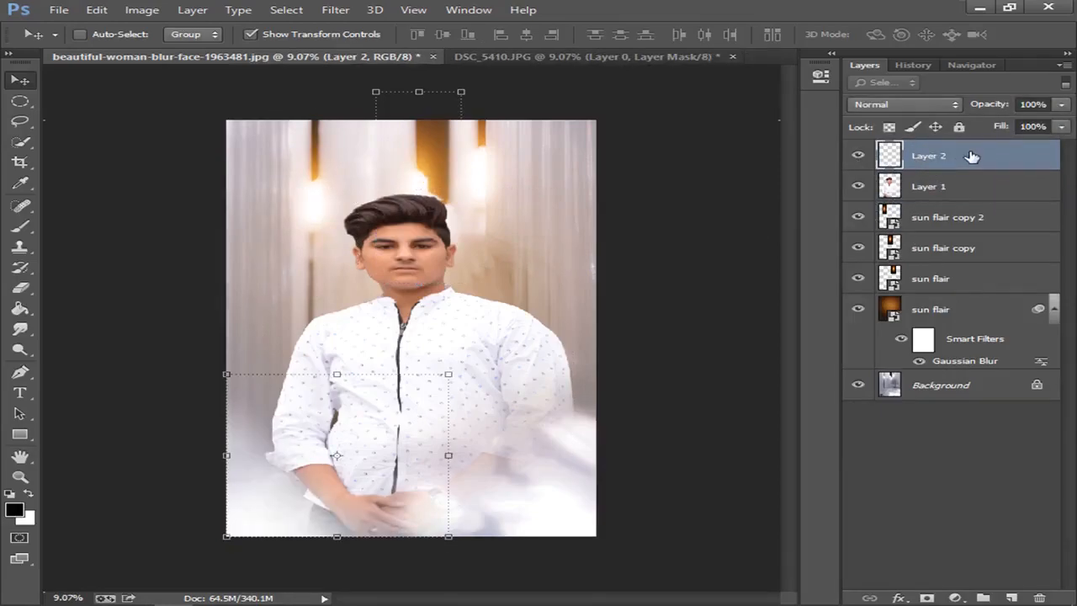
- Duplicate the sun flair copy 2 layer and move the duplicate above Layer 1, just below Layer 2
left_click(959, 218)
key("ctrl+j")
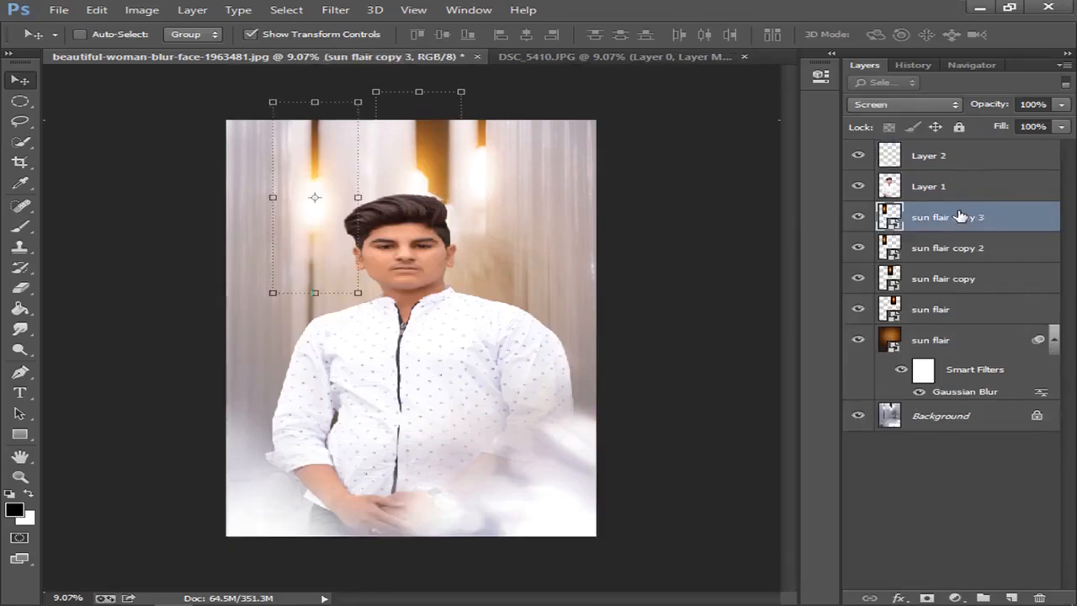
left_click_drag(960, 216, 936, 183)
- Enlarge the new sun flair copy to about 3875.81% width and 8294.88% height so its glow covers the whole picture
left_click_drag(358, 198, 514, 197)
left_click_drag(392, 293, 393, 544)
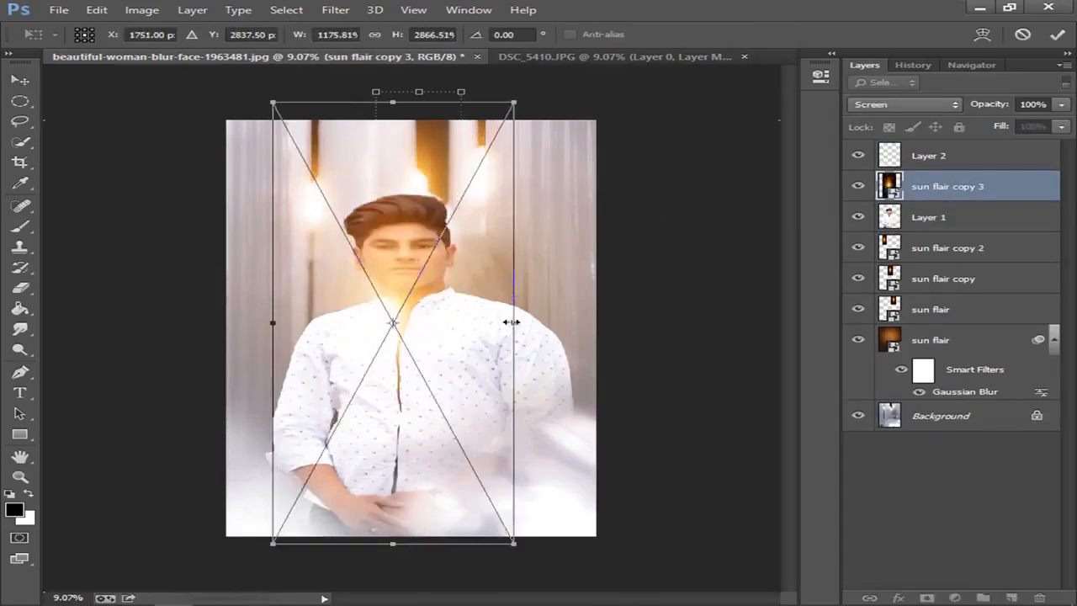
left_click_drag(511, 324, 792, 295)
left_click_drag(273, 101, 3, 34)
left_click(974, 66)
left_click(959, 599)
left_click_drag(407, 403, 408, 586)
left_click_drag(407, 226, 408, 139)
mouse_move(408, 235)
left_mouse_down()
mouse_move(413, 223)
mouse_move(416, 238)
left_mouse_up()
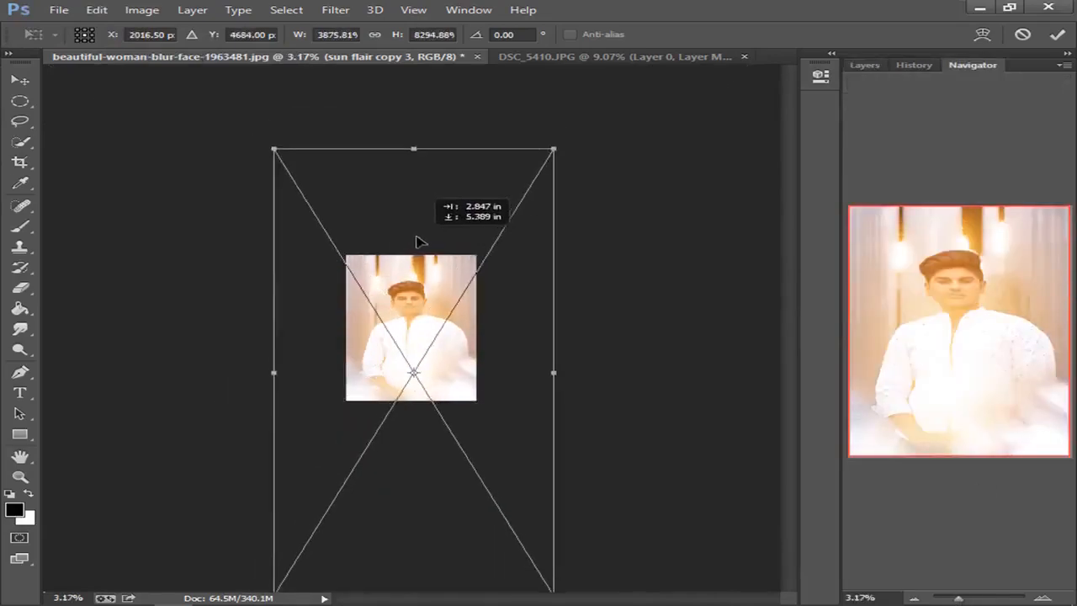
key("Return")
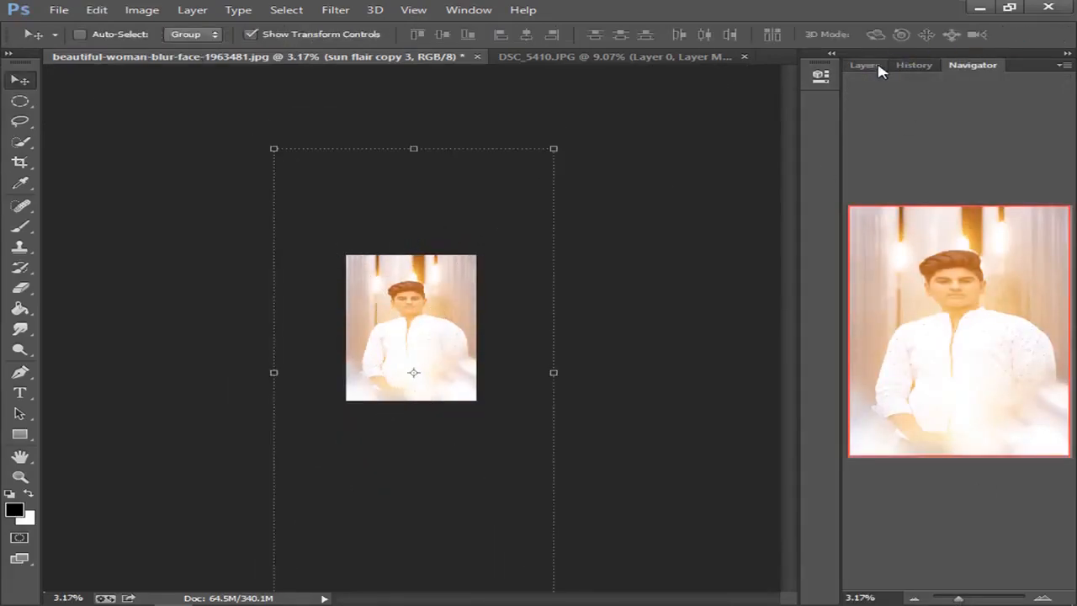
- Change the blend mode of sun flair copy 3 and lower the layer's opacity to a faint glow
left_click(878, 67)
left_click(896, 106)
left_click(941, 250)
left_click_drag(985, 104, 916, 103)
left_click(972, 65)
left_click_drag(958, 600, 969, 599)
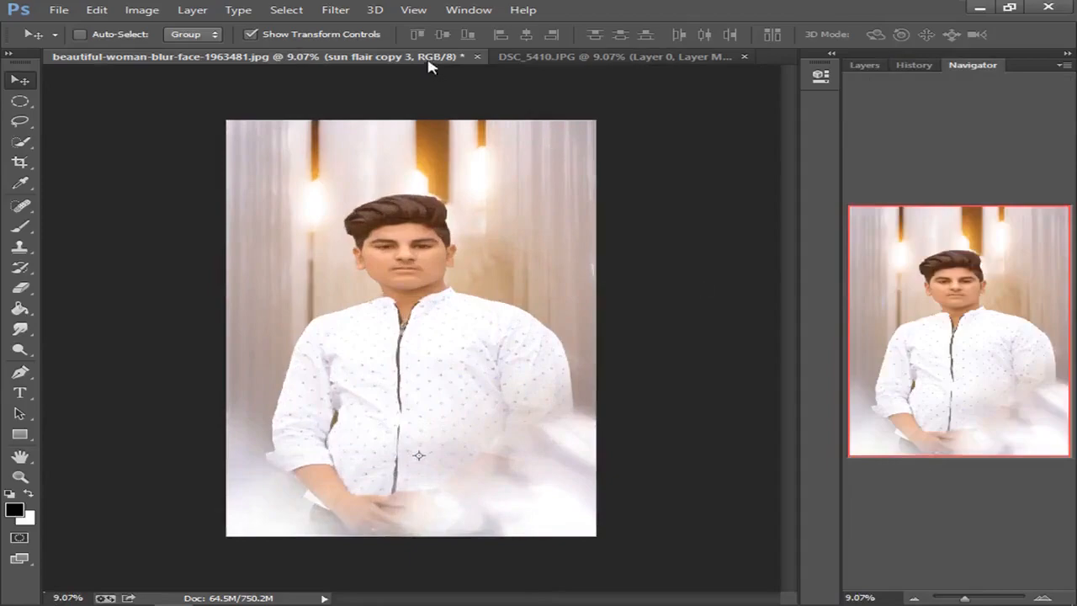
- Apply a Gaussian Blur with a 1000 px radius to the sun flair copy 3 layer
left_click(333, 12)
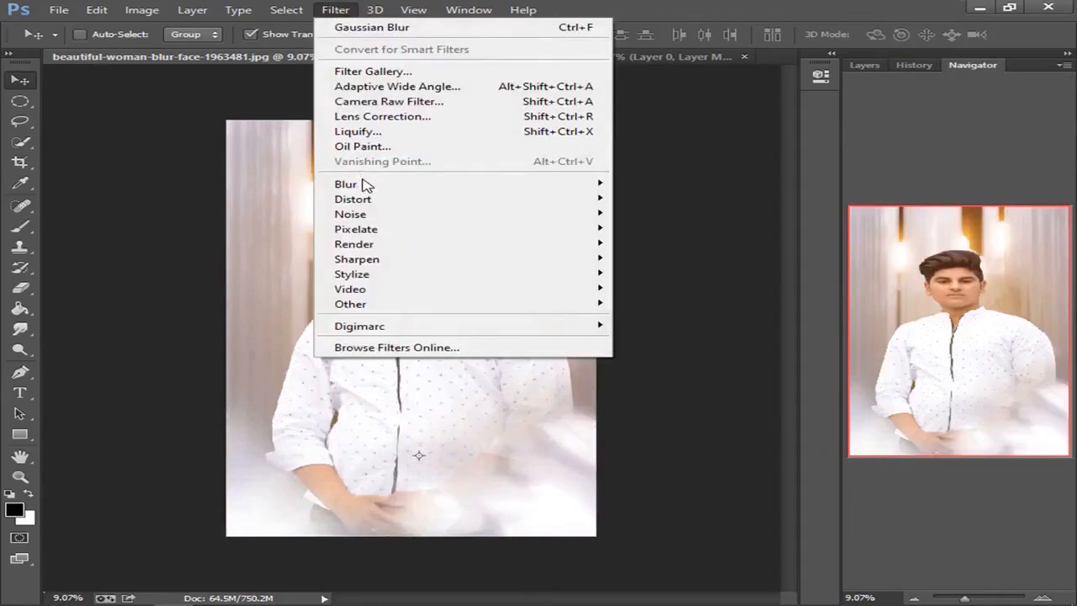
mouse_move(395, 184)
left_click(674, 295)
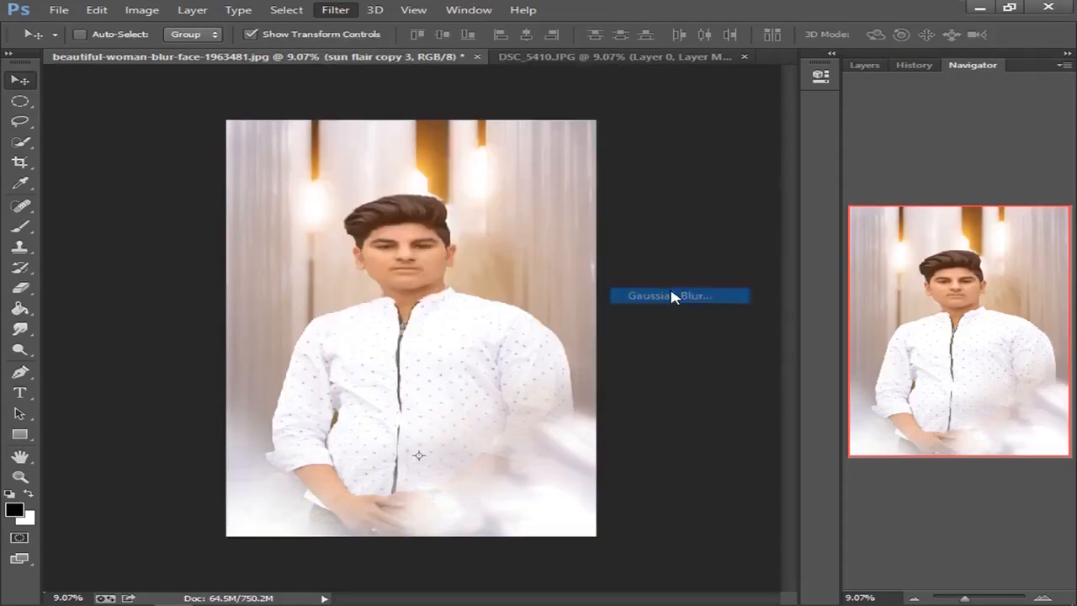
left_click_drag(844, 347, 847, 342)
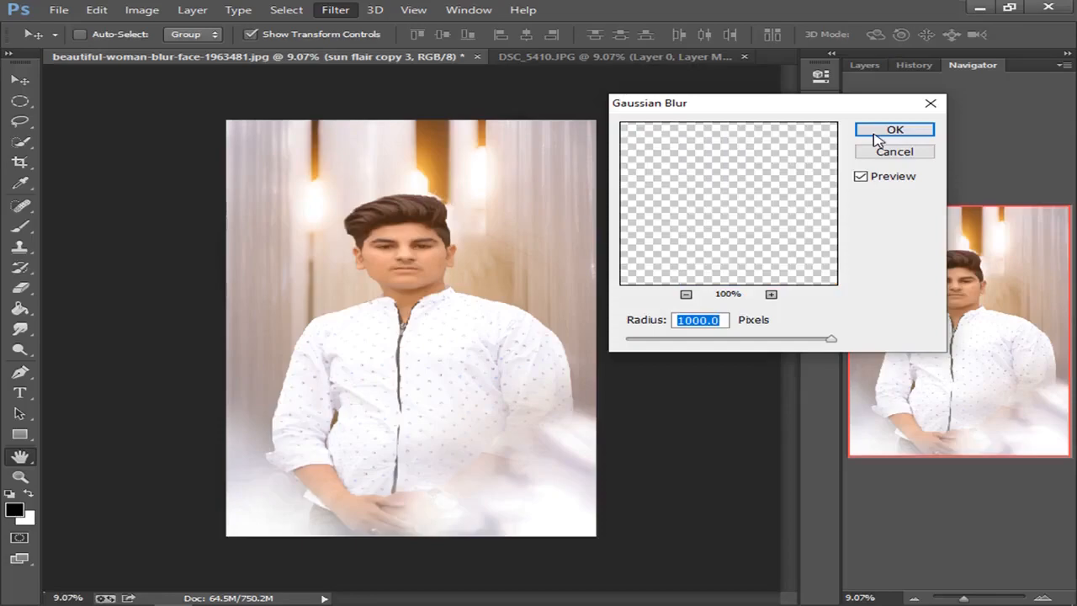
left_click(878, 135)
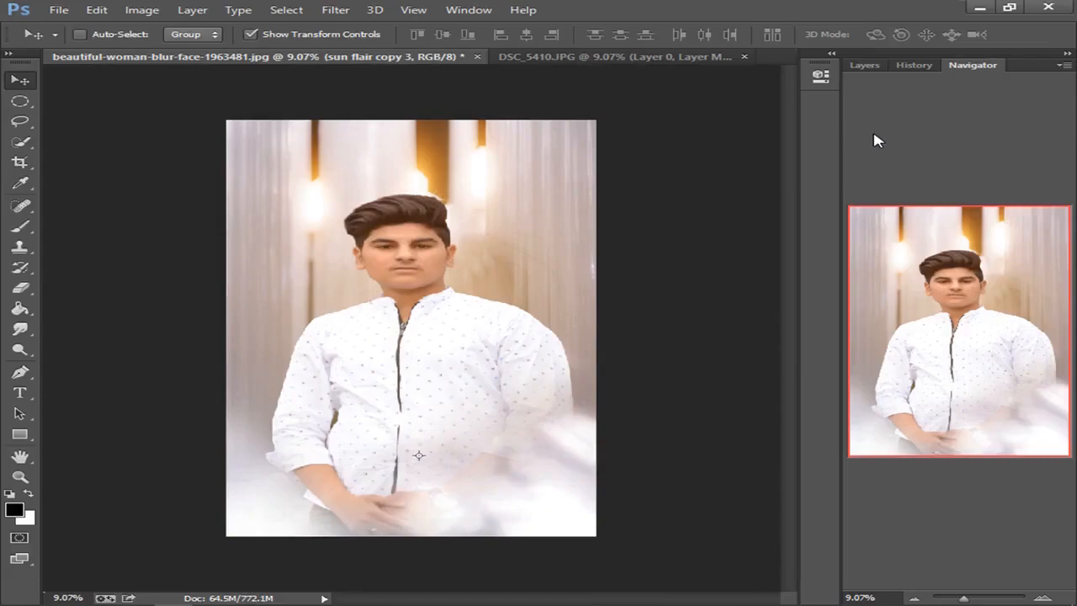
- Select all layers from Layer 2 down to Background, duplicate them and merge the duplicates into one layer
left_click(864, 66)
key("ctrl+alt+a")
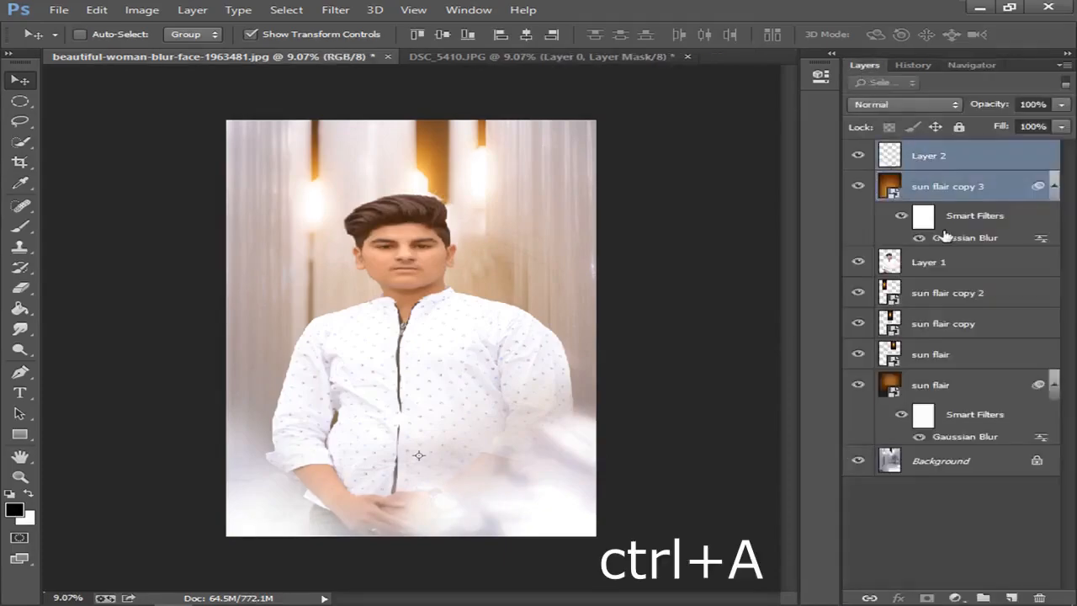
left_click(967, 463, "ctrl")
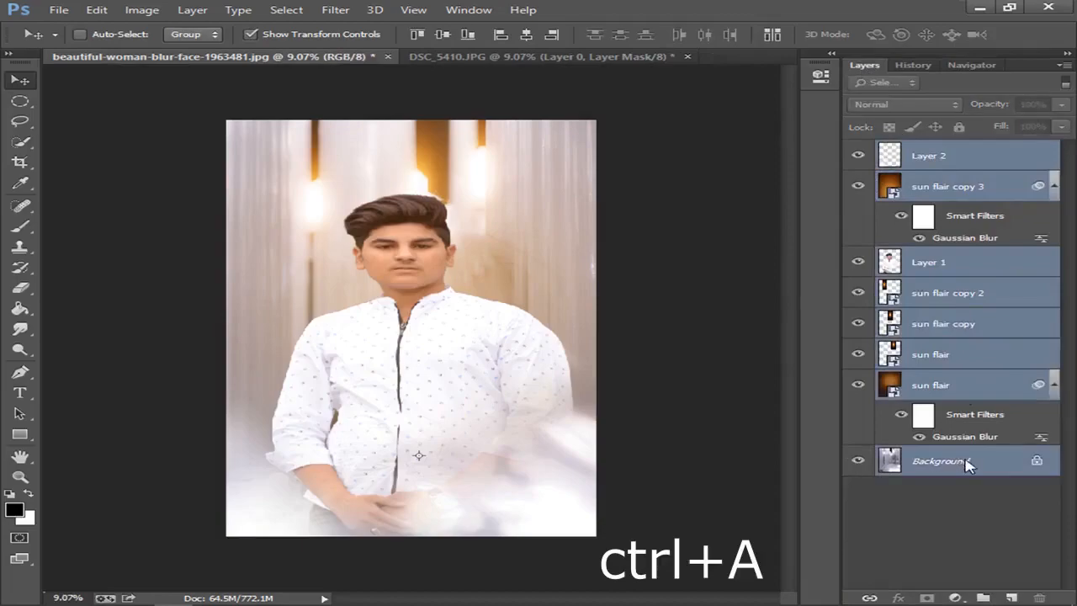
key("ctrl+j")
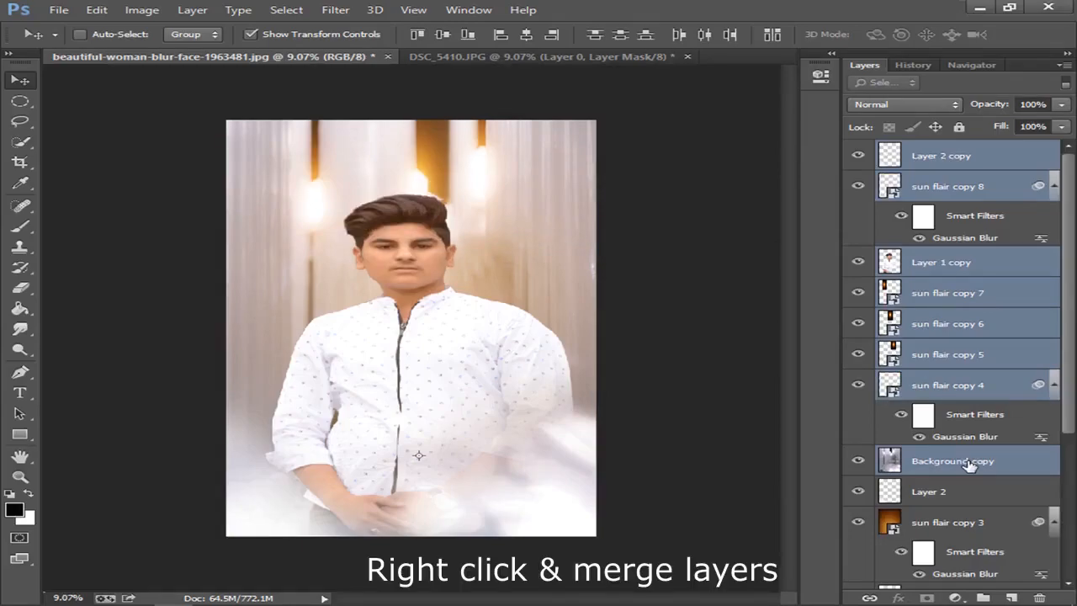
key("ctrl+e")
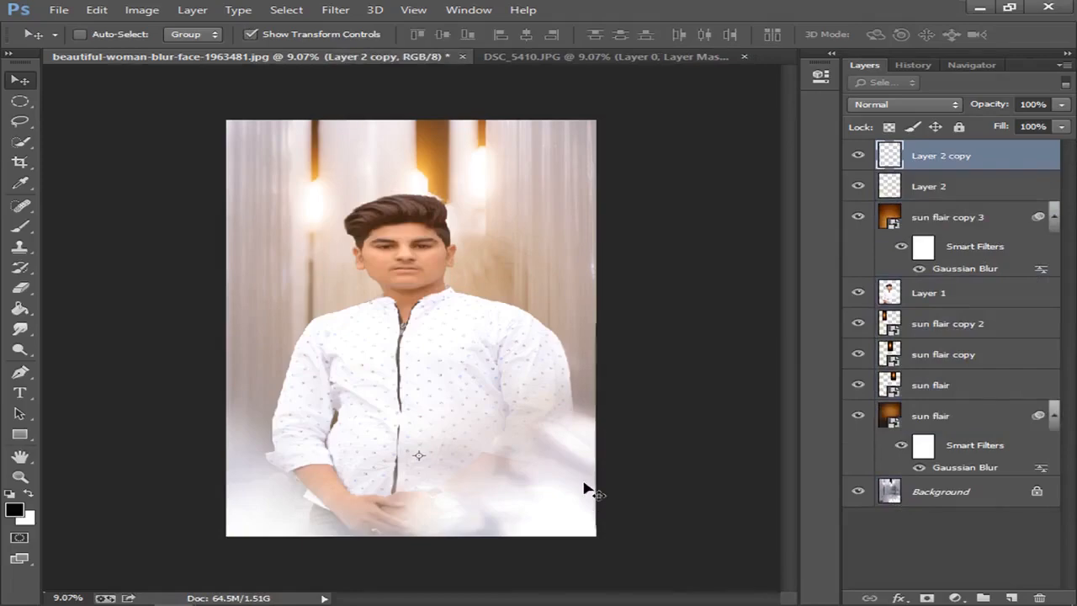
- Crop the picture slightly tighter, starting from its upper-right corner
left_click(22, 161)
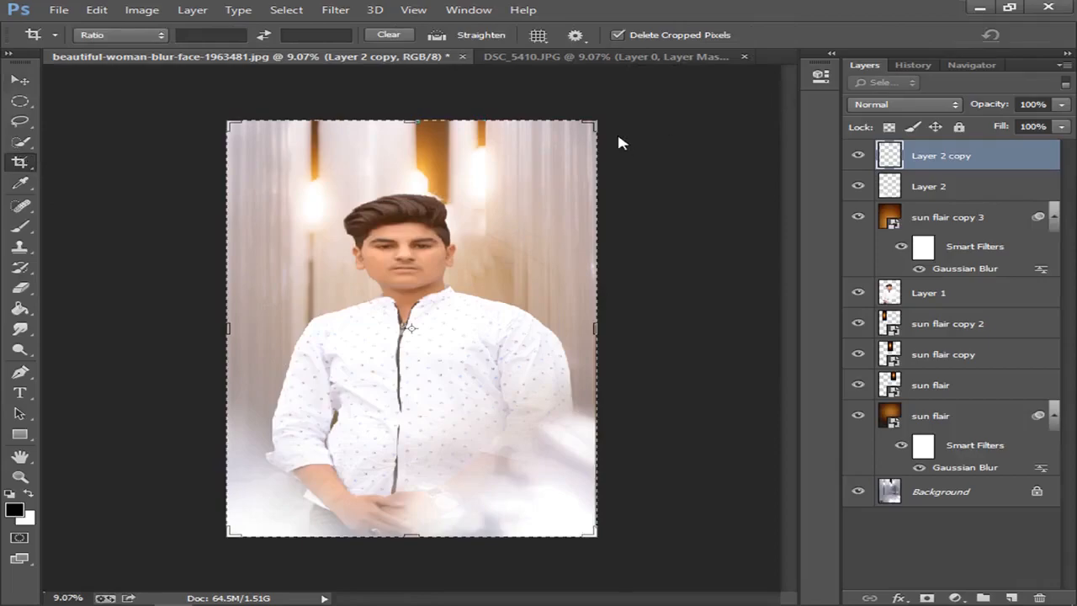
left_click_drag(593, 121, 595, 128)
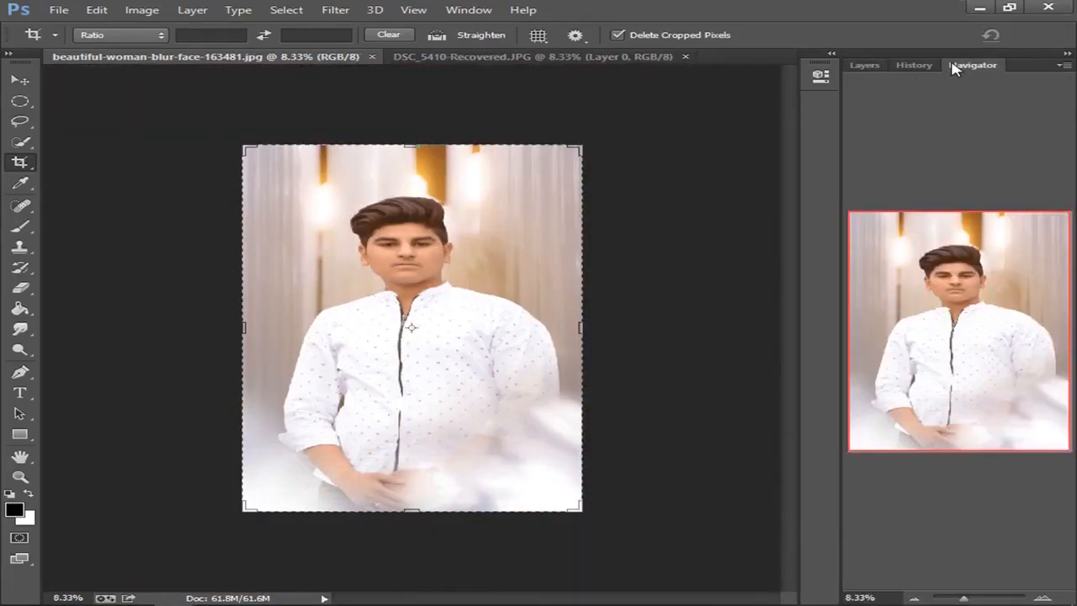
- Start the Camera Raw Filter and set Temperature to -14, Tint to -9, Exposure to -0.35 and Highlights to -100
left_click(336, 11)
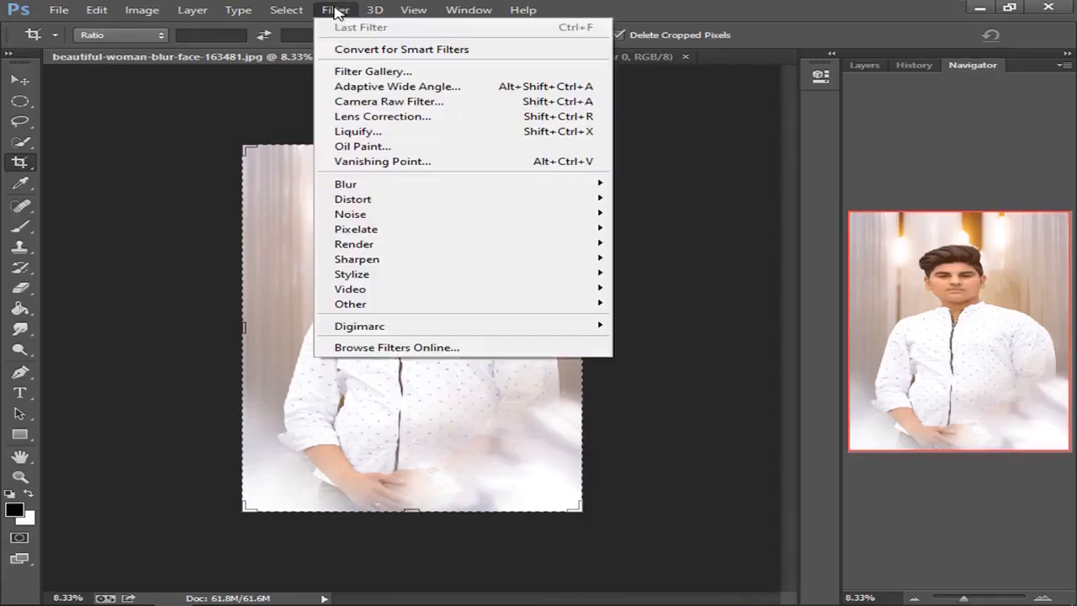
left_click(377, 102)
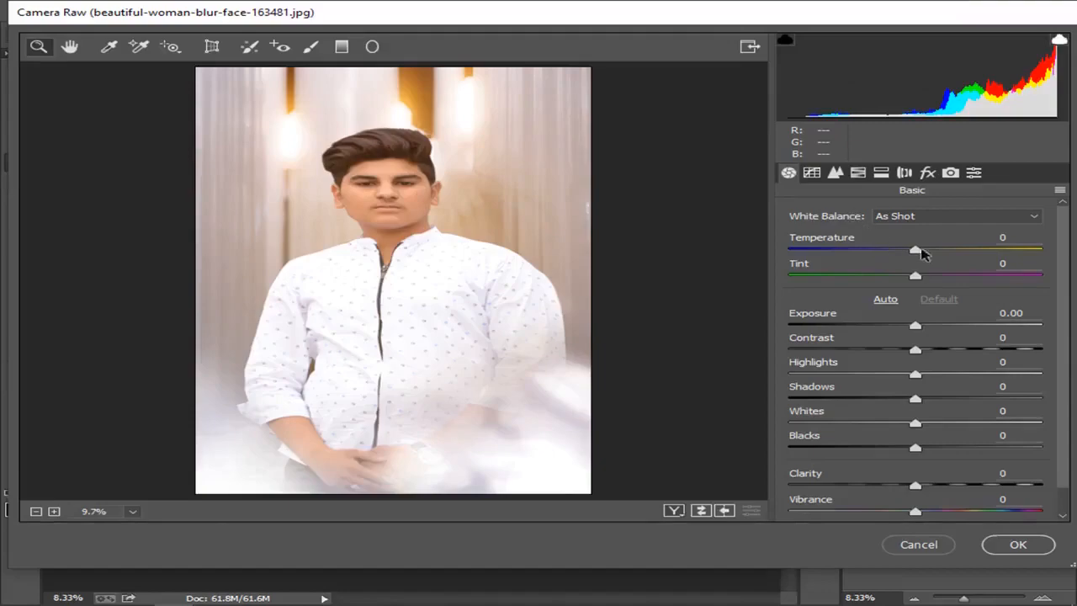
mouse_move(915, 252)
left_mouse_down()
mouse_move(880, 251)
mouse_move(897, 254)
left_mouse_up()
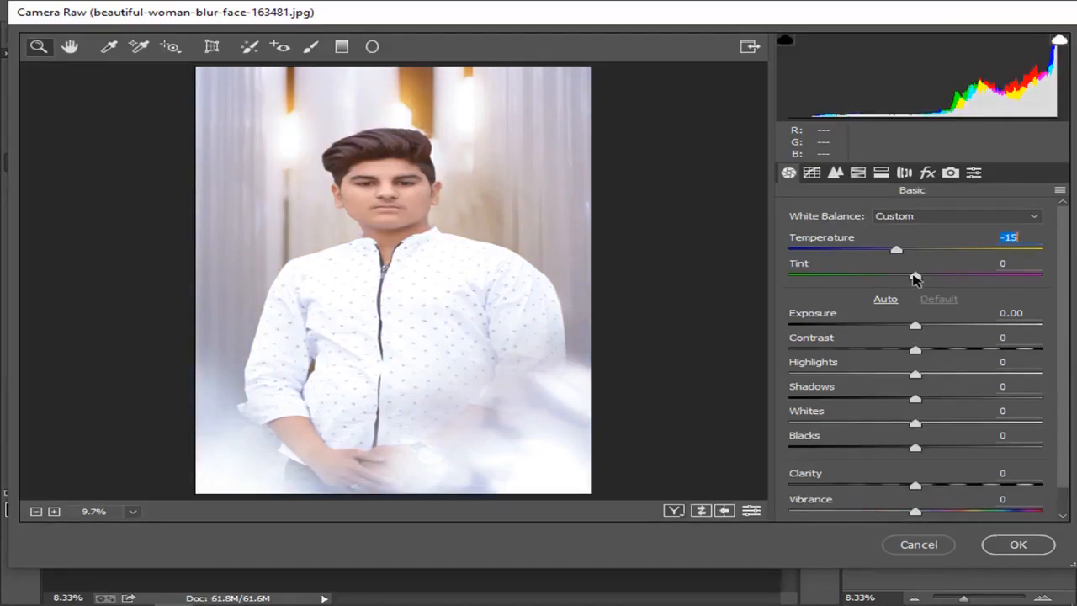
mouse_move(916, 278)
left_mouse_down()
mouse_move(887, 277)
mouse_move(902, 279)
left_mouse_up()
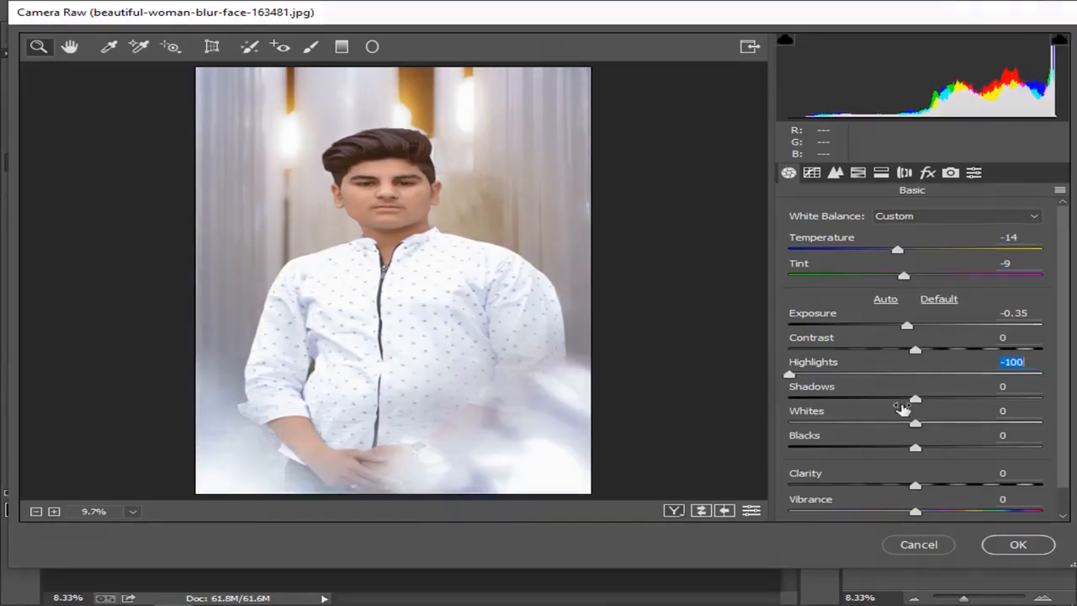
- Set Shadows to +20, Whites to -42, Blacks to -38, Clarity to +39, Vibrance to +30 and Saturation to -4
left_click_drag(914, 404, 867, 451)
left_click_drag(917, 488, 968, 486)
mouse_move(920, 515)
left_mouse_down()
mouse_move(958, 514)
mouse_move(911, 511)
left_mouse_up()
scroll(957, 513, "down", 1)
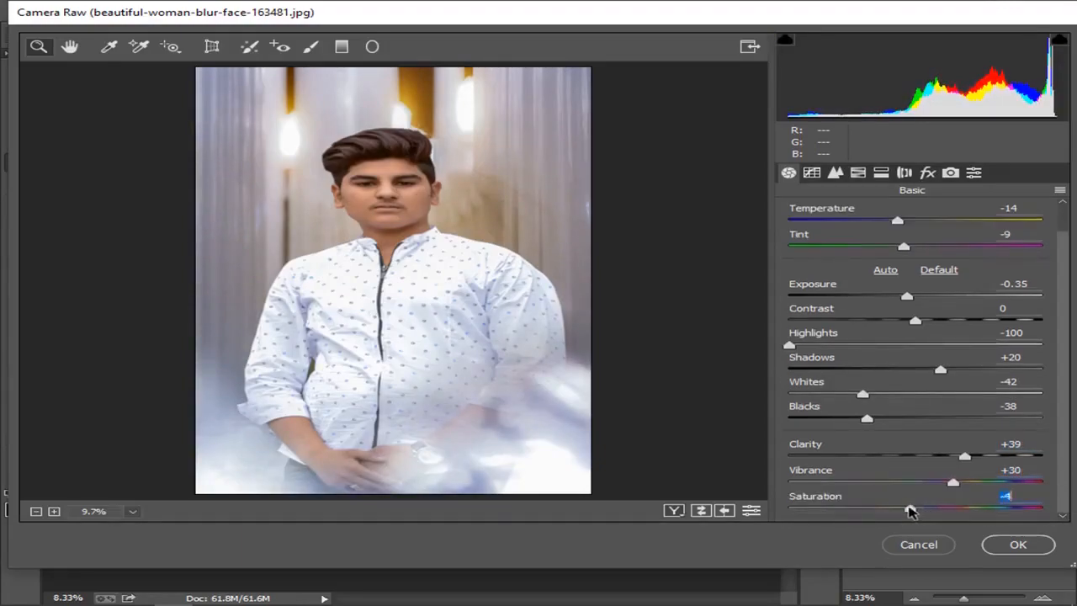
- Adjust the HSL luminance: Oranges +54, Yellows +16, Aquas -100, Blues -48, Purples +57 and Magentas -15
left_click(865, 175)
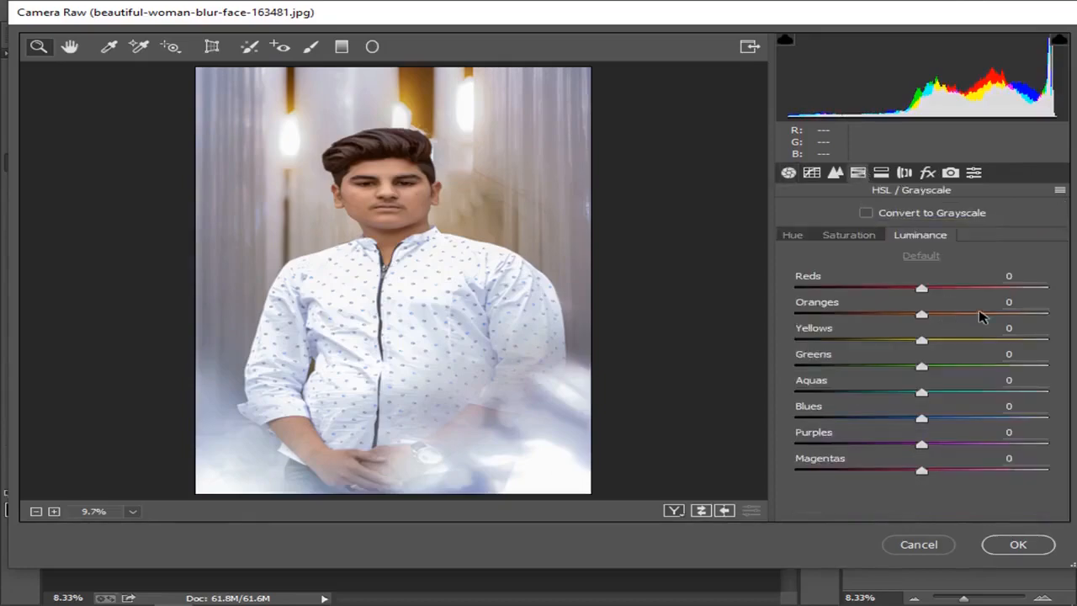
left_click_drag(958, 316, 942, 338)
left_click_drag(965, 388, 734, 390)
left_click_drag(922, 418, 858, 418)
left_click_drag(923, 444, 984, 447)
left_click_drag(926, 474, 915, 476)
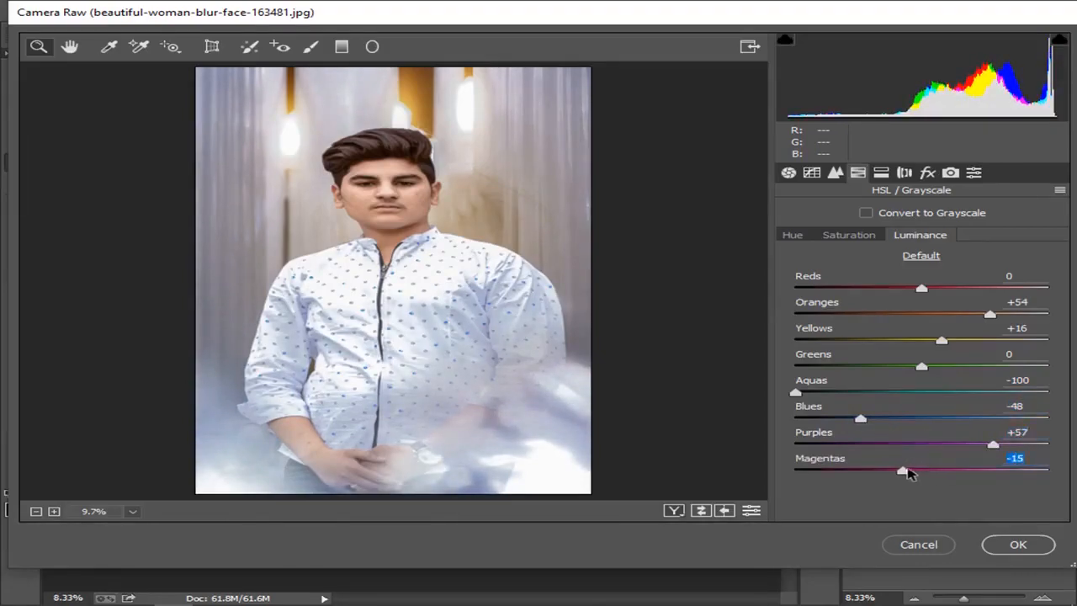
- Adjust the HSL saturation: Yellows +100, Blues +53, Purples -100 and Magentas -100
left_click(868, 240)
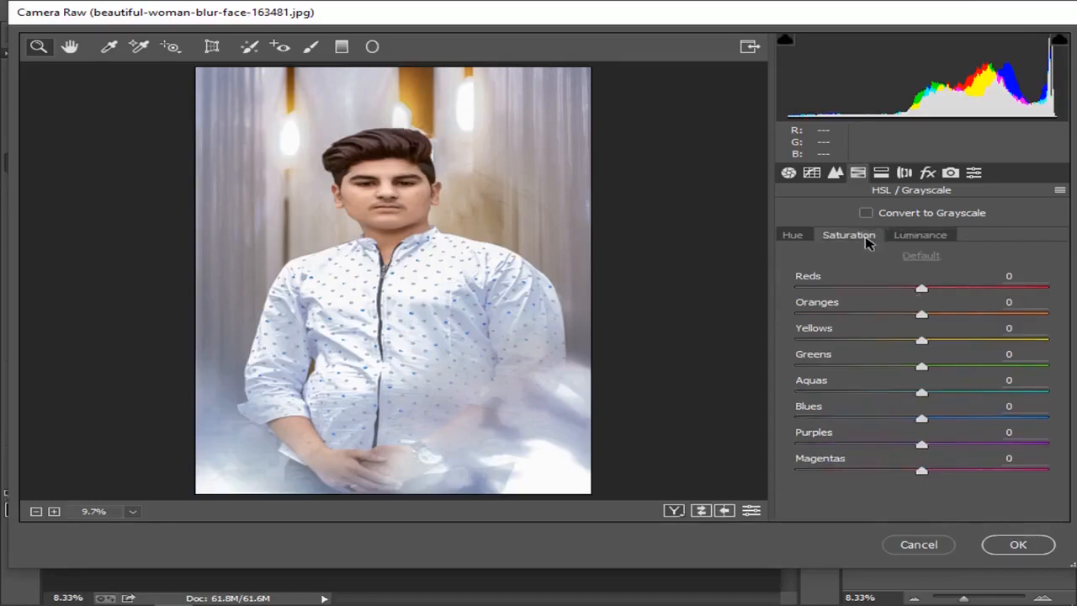
left_click_drag(923, 341, 1016, 341)
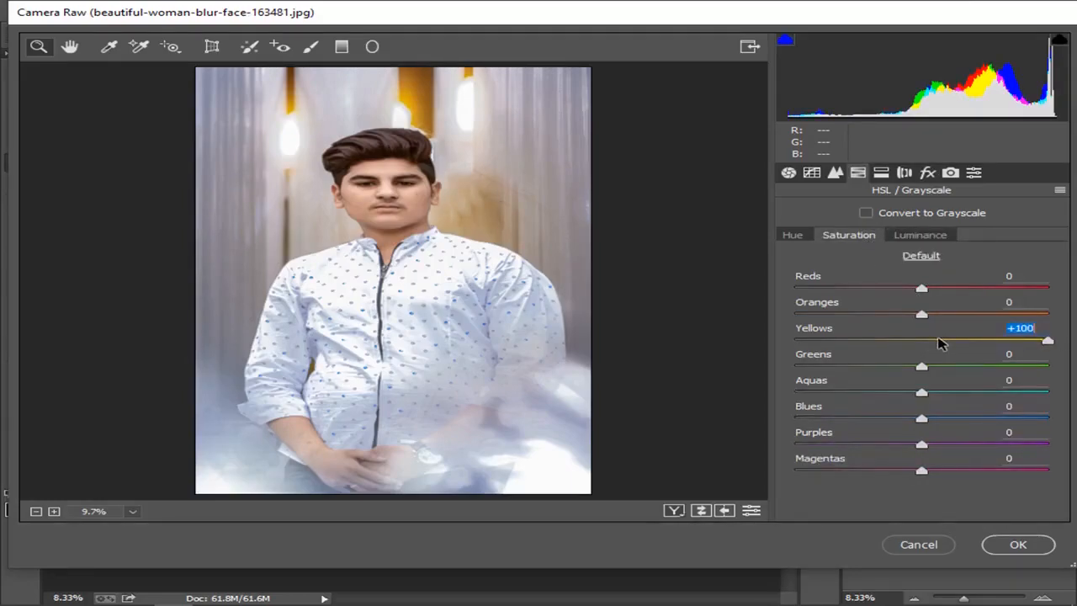
left_click_drag(921, 418, 991, 419)
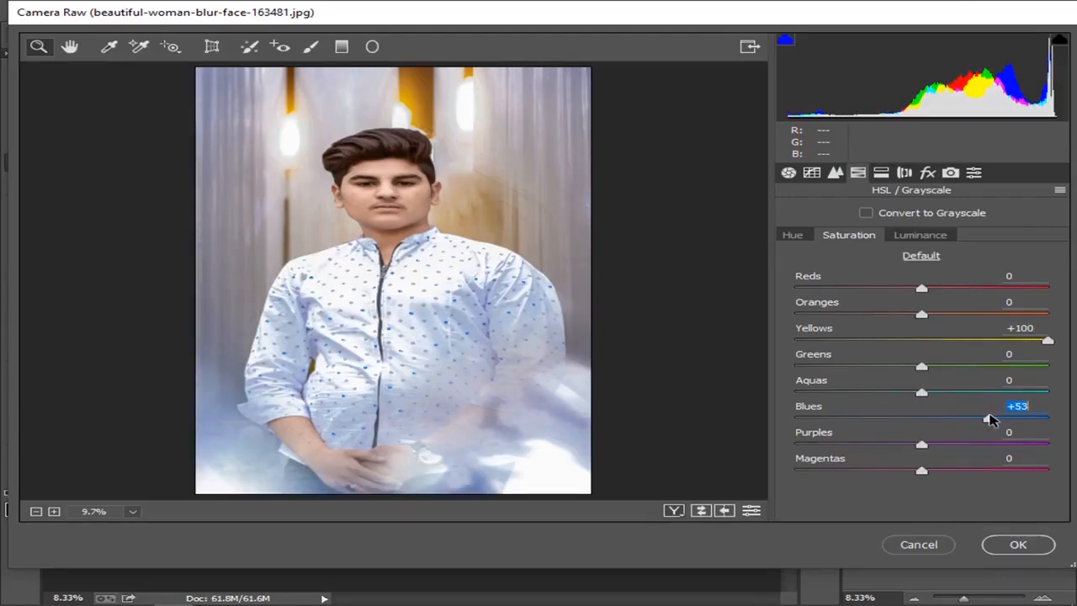
left_click_drag(922, 444, 796, 445)
left_click_drag(921, 470, 796, 474)
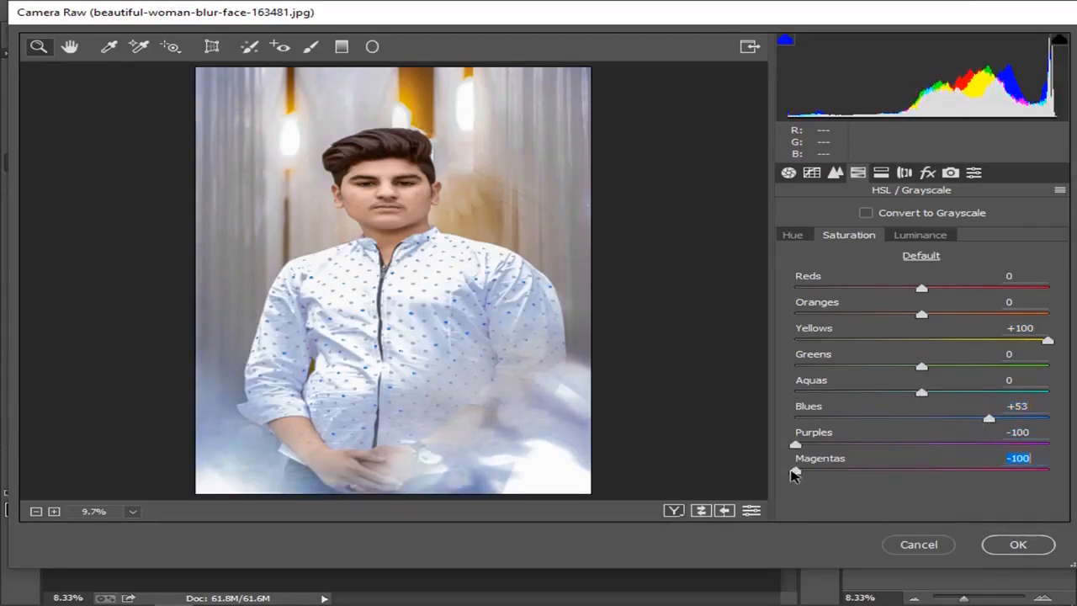
- Shift the HSL hues: Yellows -18, Aquas +100 and Blues -28
left_click(800, 237)
left_click_drag(922, 341, 901, 345)
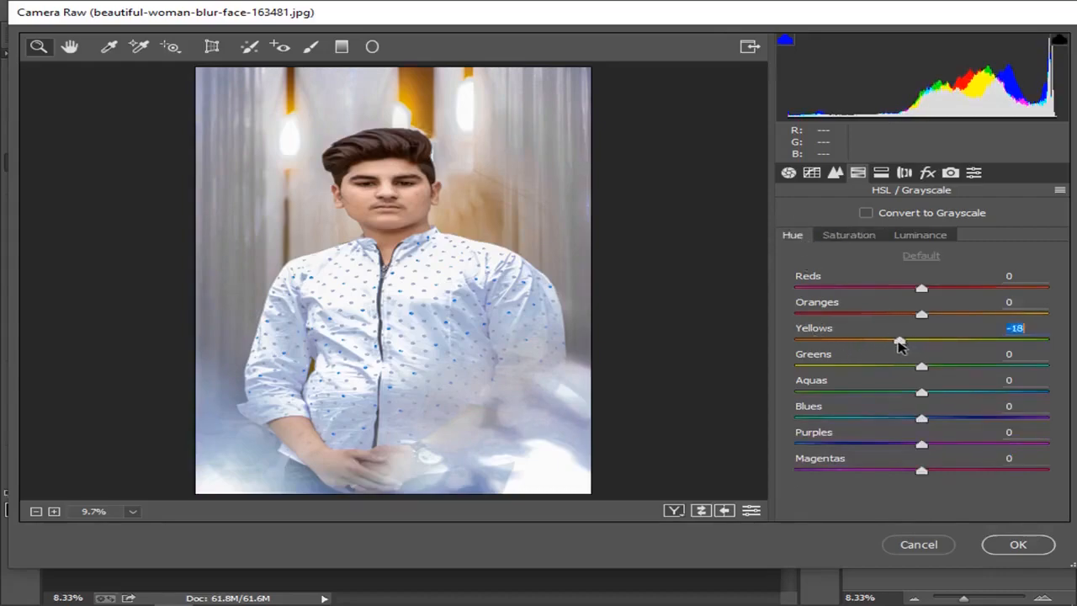
left_click_drag(920, 393, 1050, 389)
left_click_drag(922, 419, 888, 420)
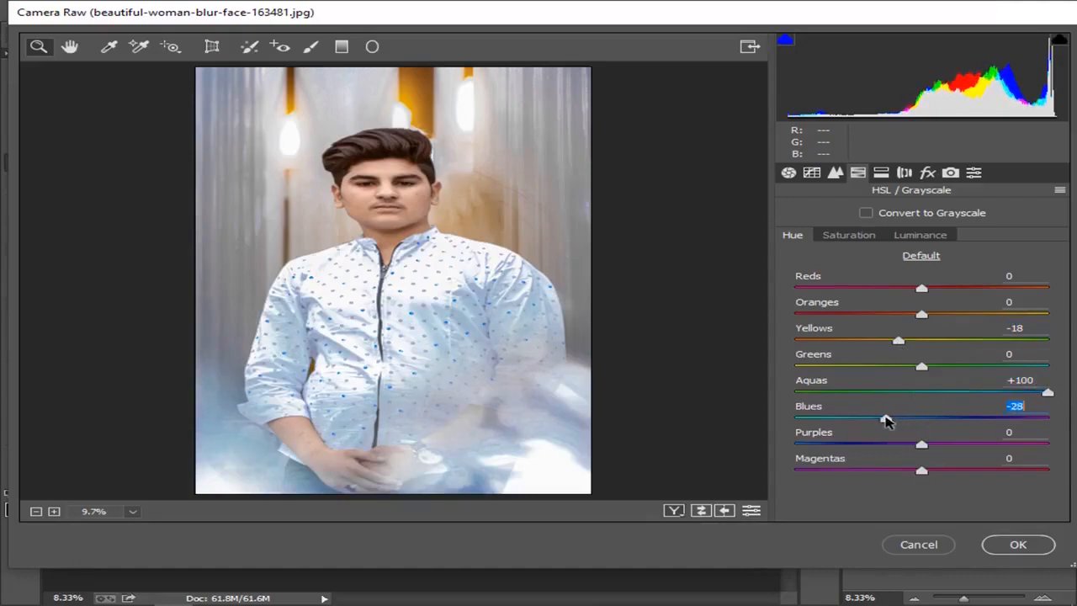
- Add a post-crop vignette with Amount -26, Midpoint 45, Roundness +59 and Feather 53, and apply the Camera Raw adjustments
left_click(927, 173)
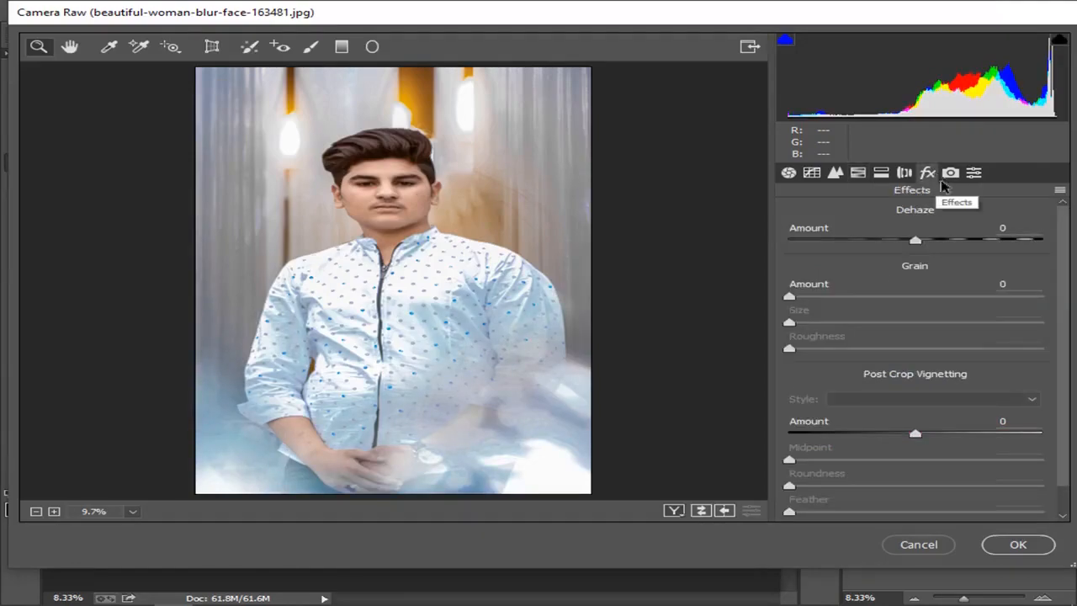
scroll(1010, 410, "down", 1)
left_click_drag(916, 405, 993, 452)
mouse_move(915, 481)
left_mouse_down()
mouse_move(933, 480)
mouse_move(911, 484)
left_mouse_up()
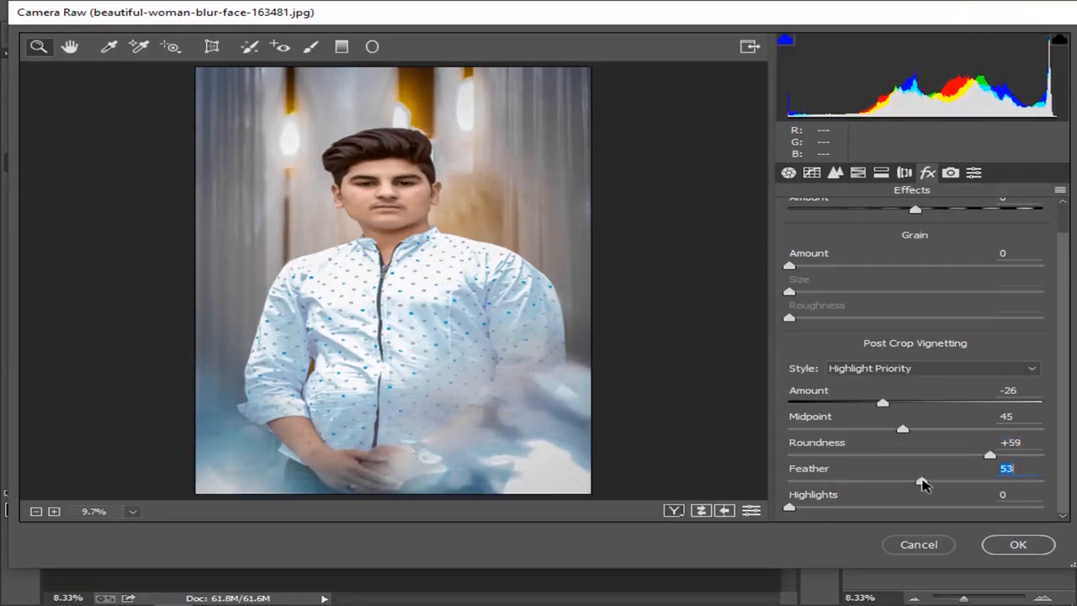
left_click(1018, 546)
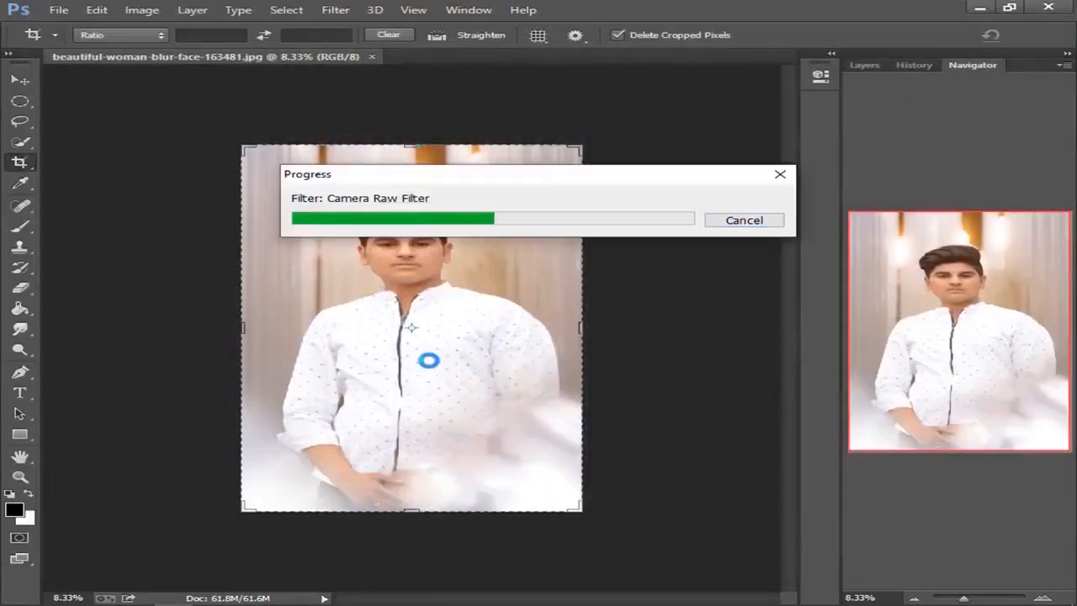
- Save the finished picture as the JPEG beautiful-woman-blur-face-163481h.jpg at quality 12 (Maximum), Progressive with 5 scans
left_click(55, 10)
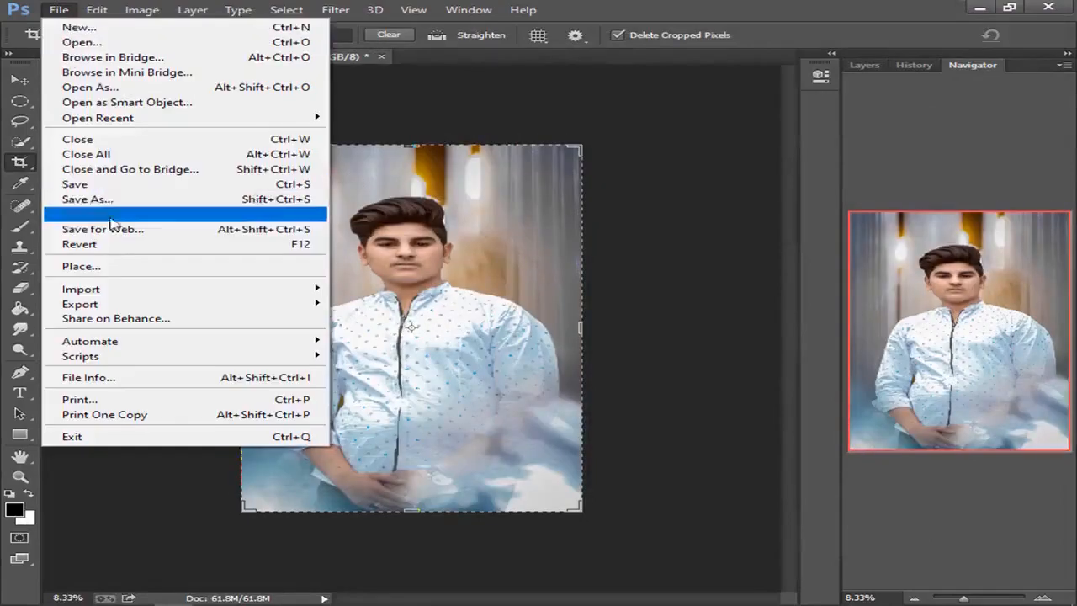
left_click(126, 197)
left_click(476, 455)
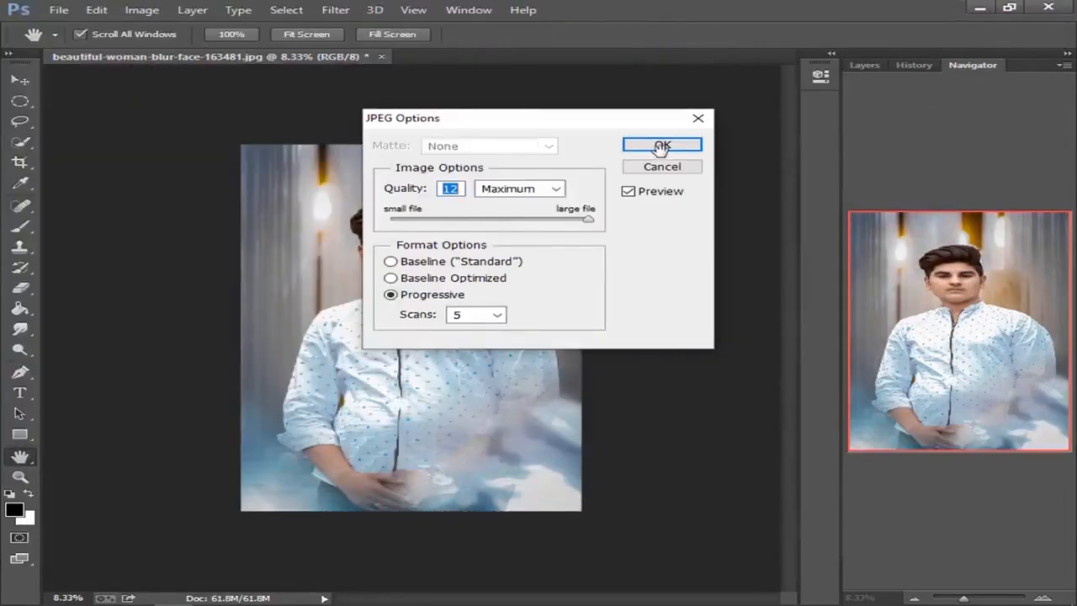
left_click(663, 145)
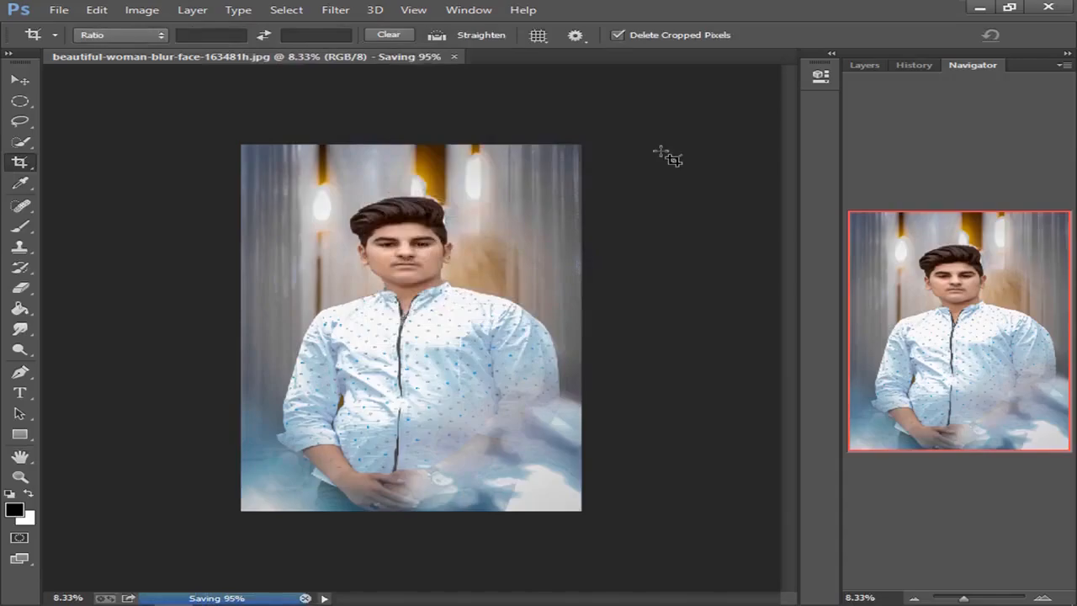